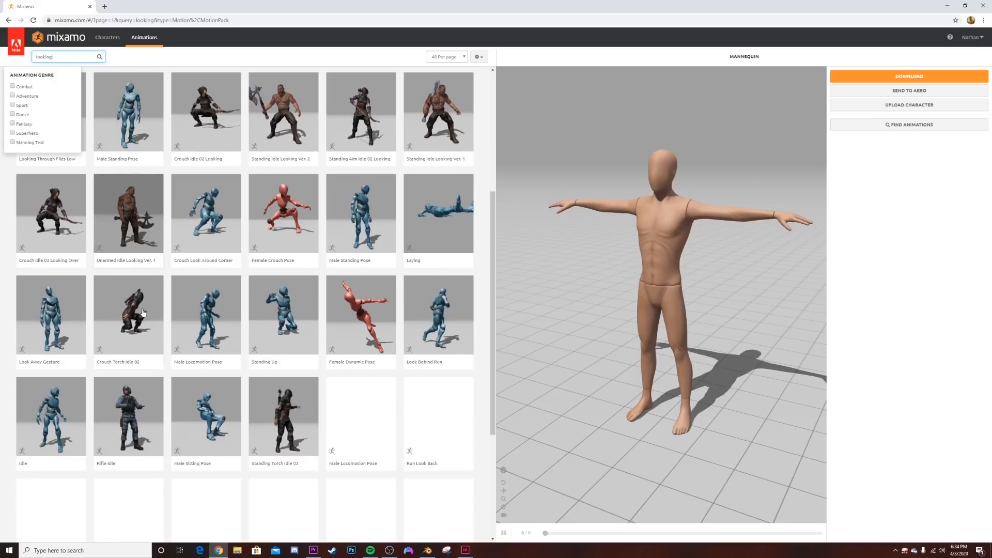
pyautogui.scroll(-1, 41, 367)
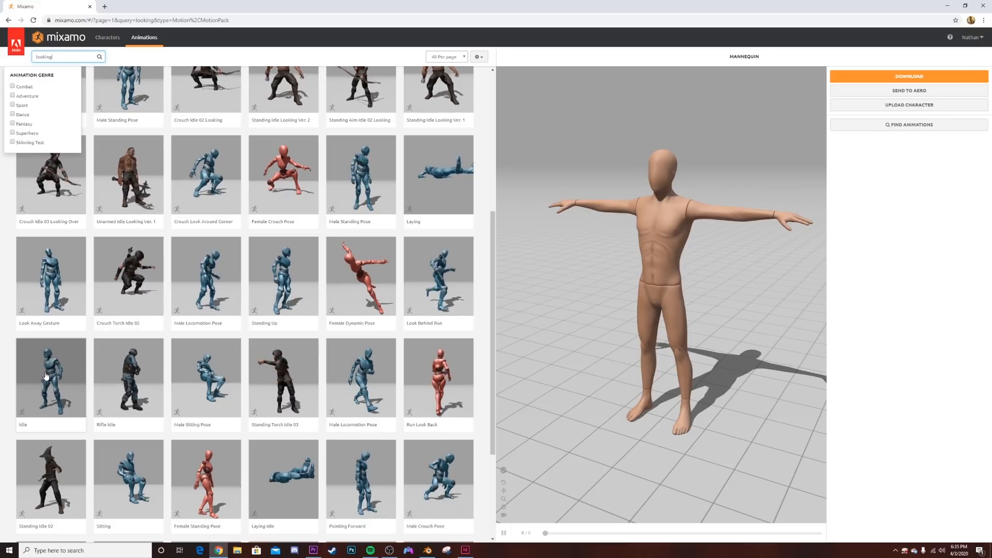
# - Apply the Idle animation from the "looking" results to the mannequin and start its download
pyautogui.click(46, 375)
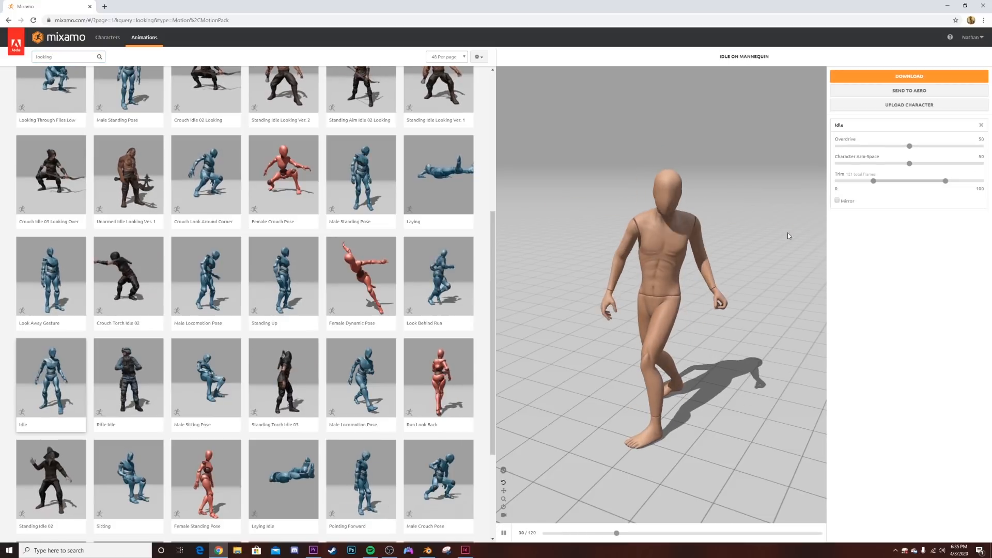
pyautogui.click(909, 76)
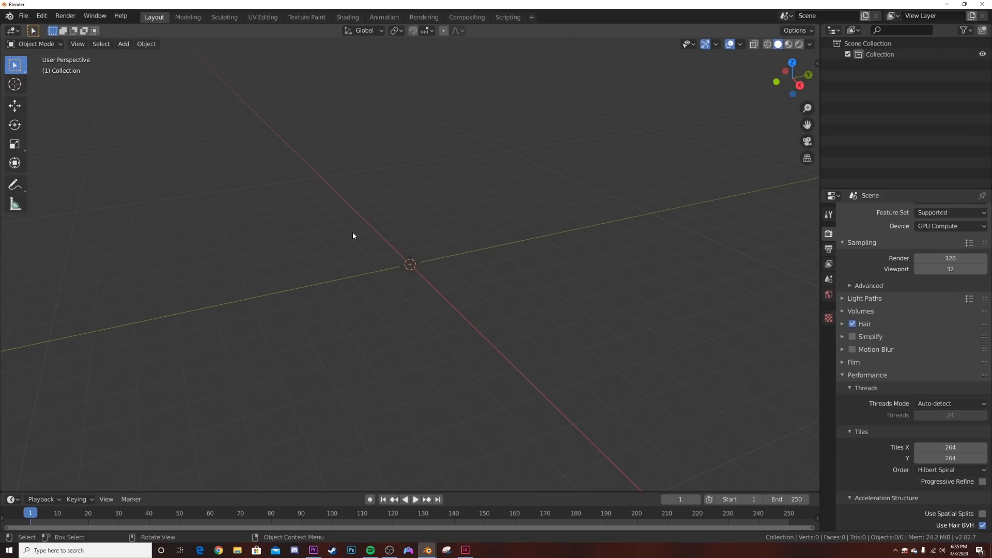
# - Switch to Blender and set the scene's render engine to Eevee
pyautogui.scroll(1, 838, 234)
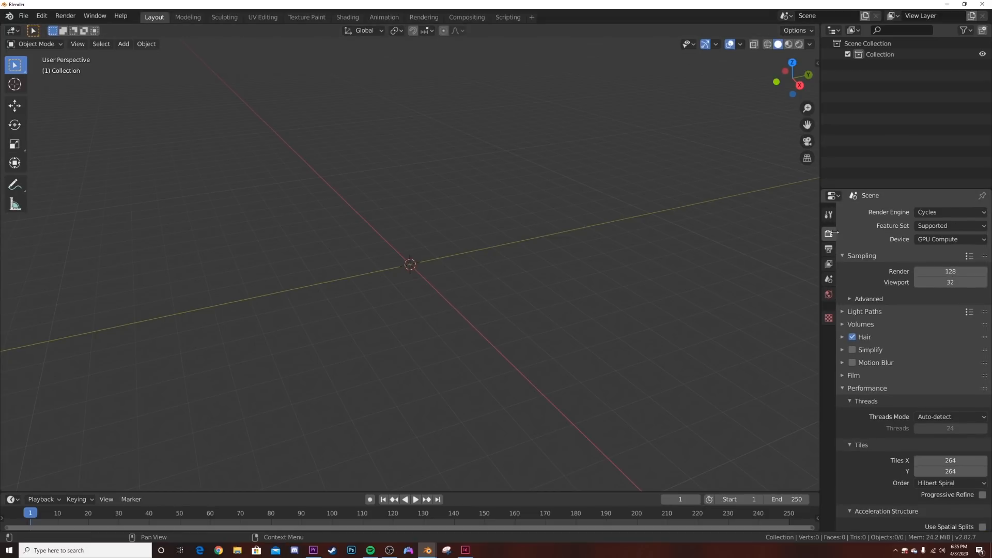
pyautogui.click(916, 213)
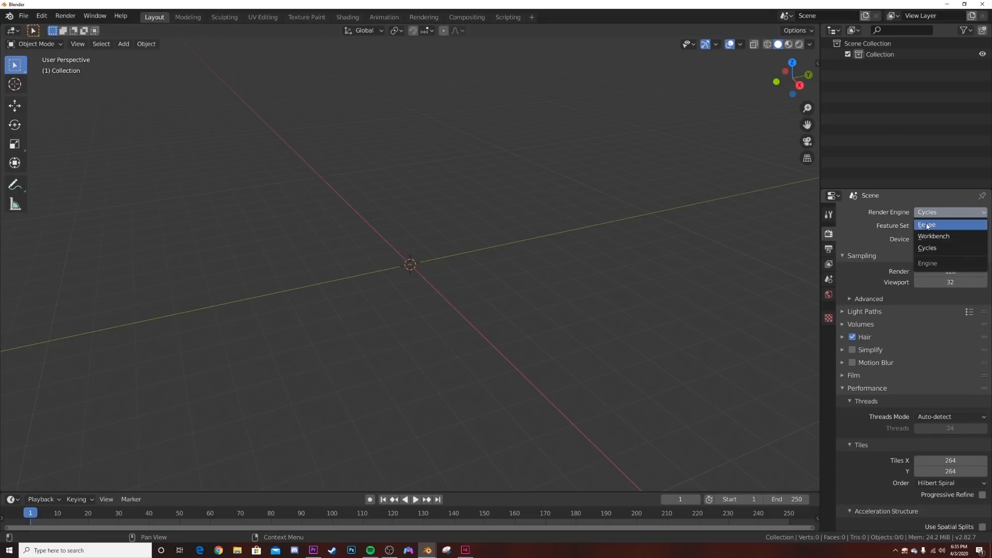
pyautogui.click(927, 224)
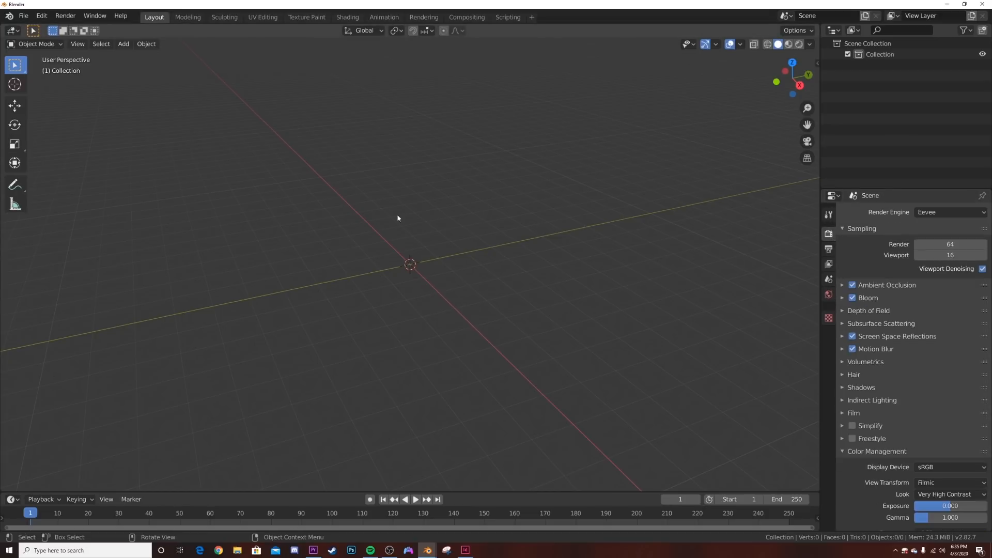
# - Import the FBX file "Idle (8).fbx" from the Desktop folder
pyautogui.click(23, 16)
pyautogui.moveTo(52, 162)
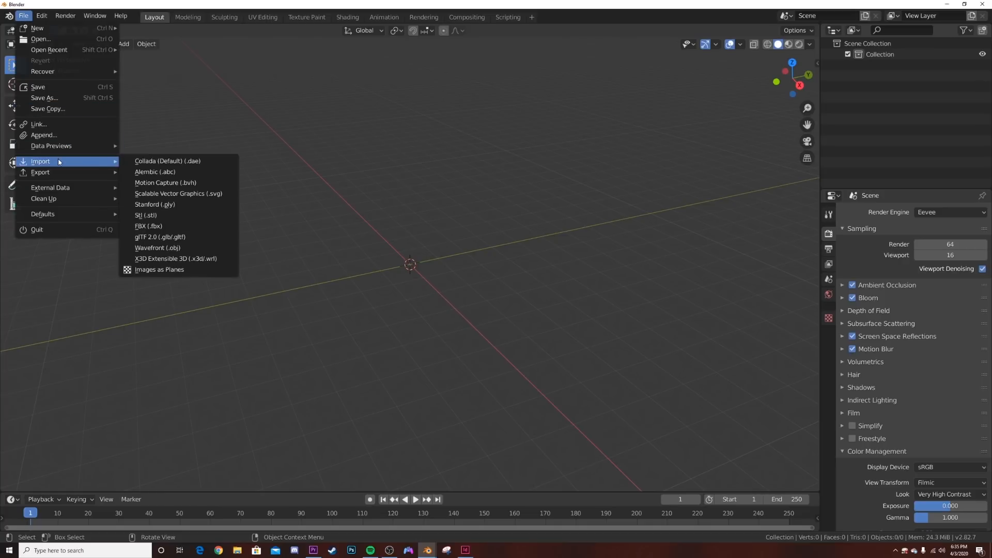
pyautogui.click(174, 227)
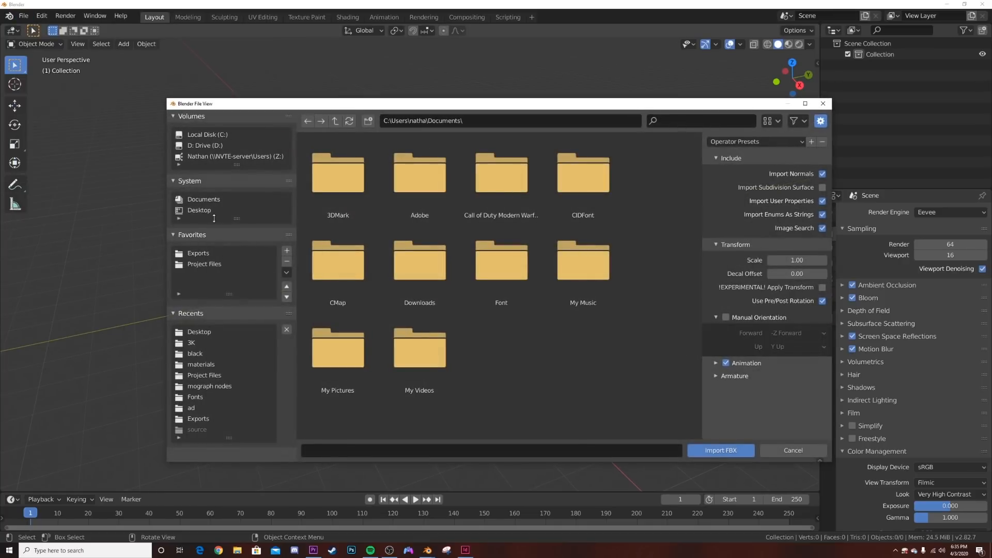
pyautogui.click(202, 211)
pyautogui.scroll(-2, 372, 418)
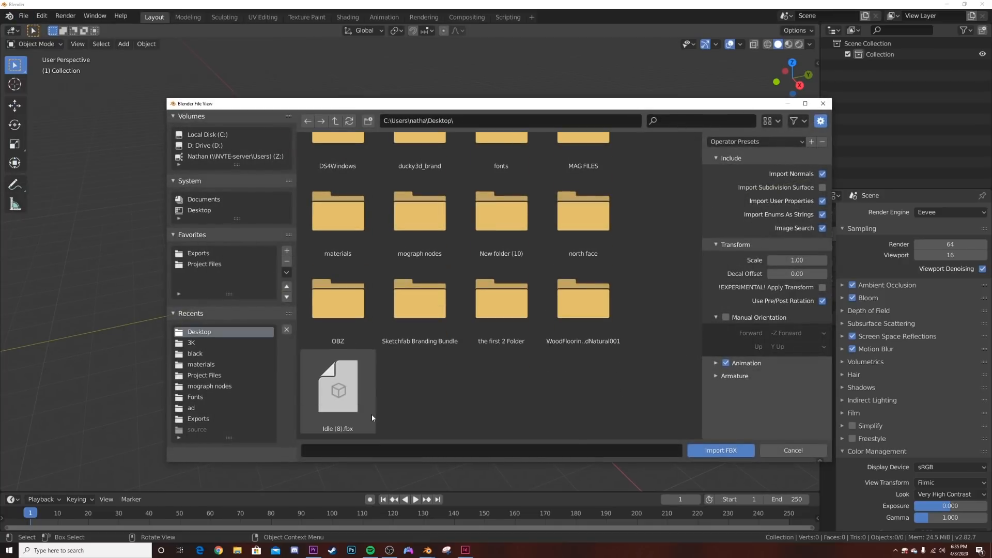
pyautogui.doubleClick(343, 407)
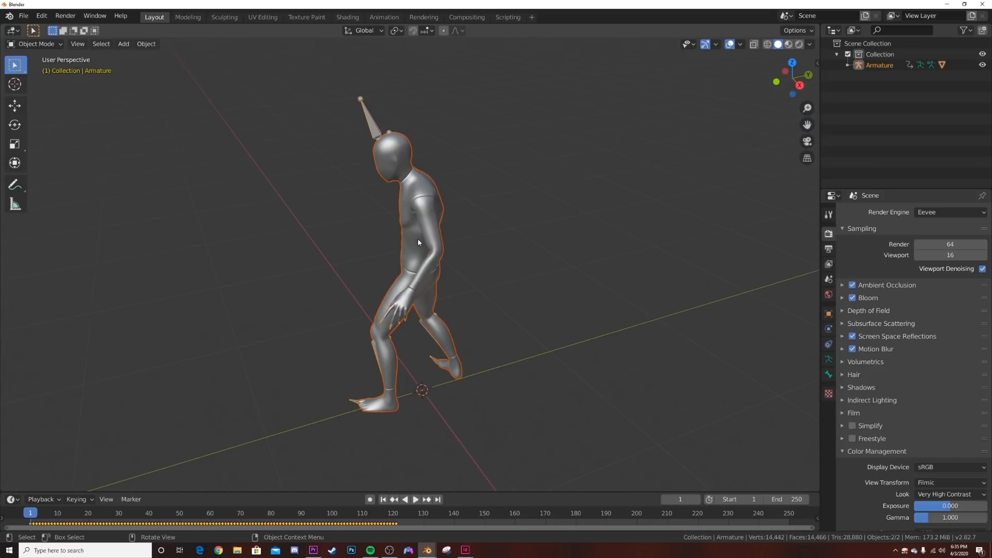
# - Add a camera to the scene and align it to a front view of the figure's upper body
pyautogui.moveTo(418, 241); pyautogui.dragTo(466, 190, button='middle')
pyautogui.scroll(4, 523, 219)
pyautogui.hotkey('alt', 'a')
pyautogui.hotkey('shift', 'a')
pyautogui.moveTo(495, 201)
pyautogui.click(458, 347)
pyautogui.press('ctrl+alt+KP_0')
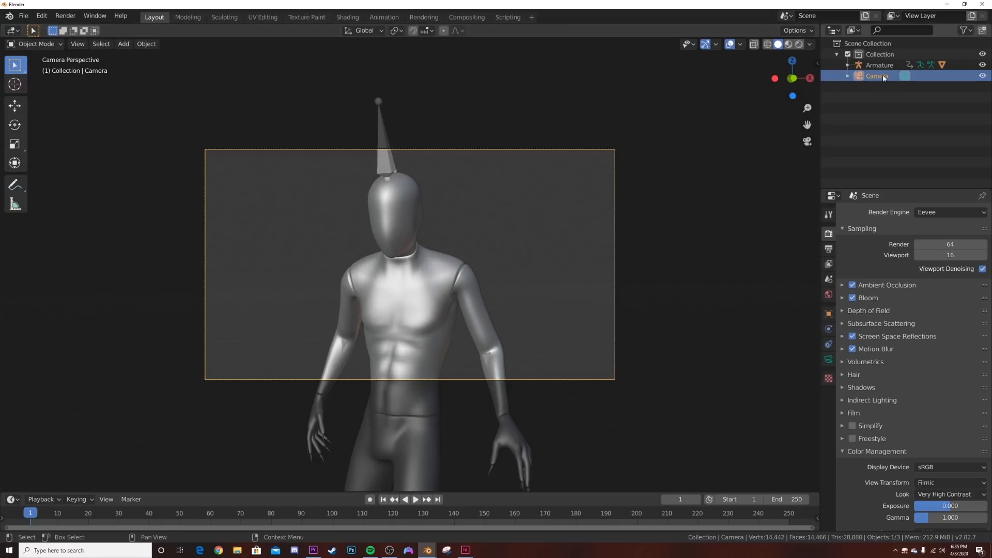
# - Set the camera's focal length to 100 mm
pyautogui.click(828, 358)
pyautogui.click(925, 264)
pyautogui.write('100')
pyautogui.press('Return')
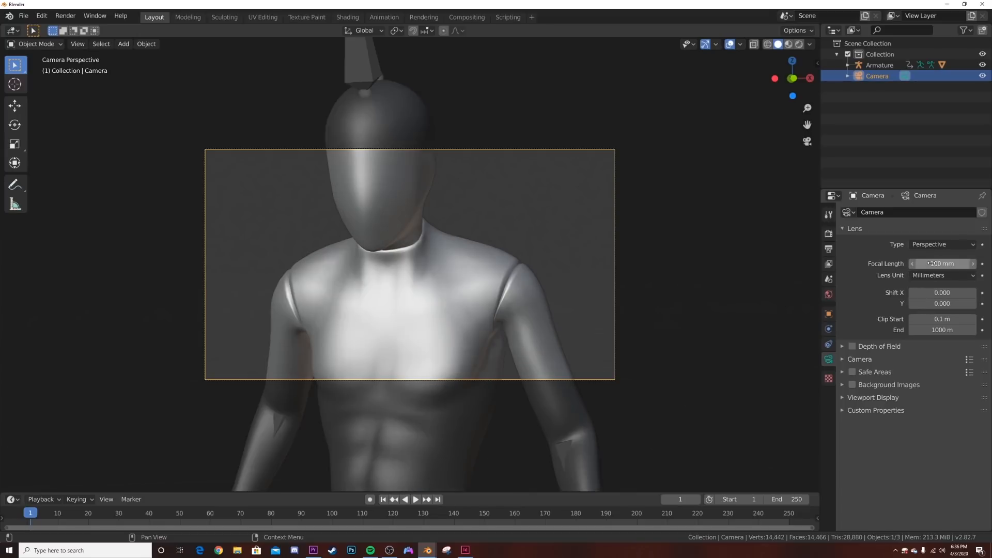
# - Move the camera back along its local Z axis and reposition it to frame the figure's head and chest
pyautogui.press('g')
pyautogui.press('z')
pyautogui.press('z')
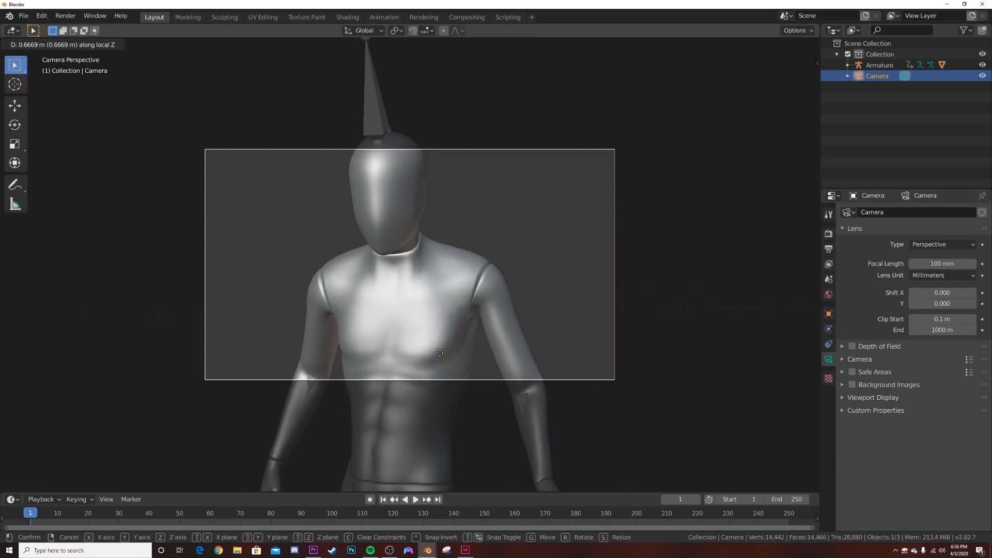
pyautogui.click(445, 374)
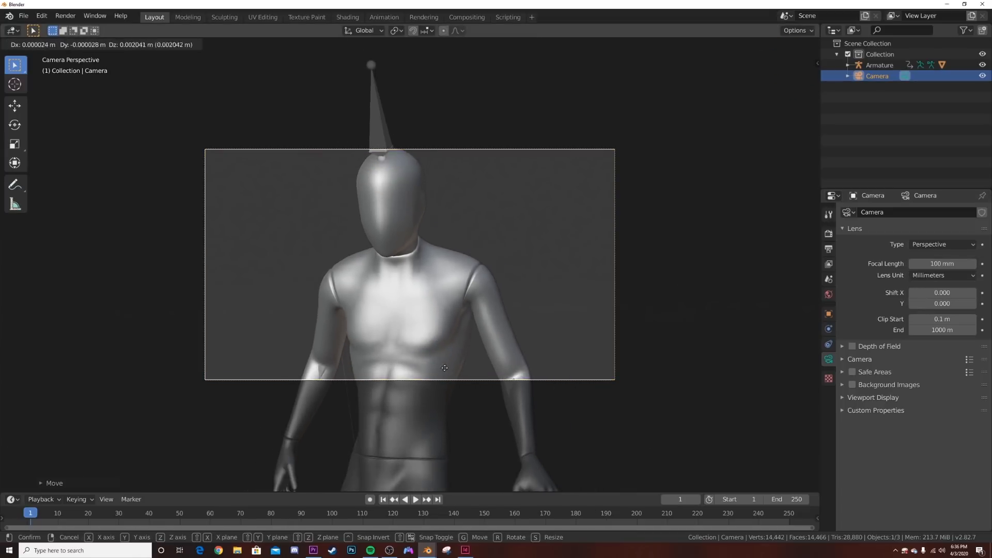
pyautogui.press('g')
pyautogui.click(448, 361)
pyautogui.press('g')
pyautogui.press('z')
pyautogui.press('z')
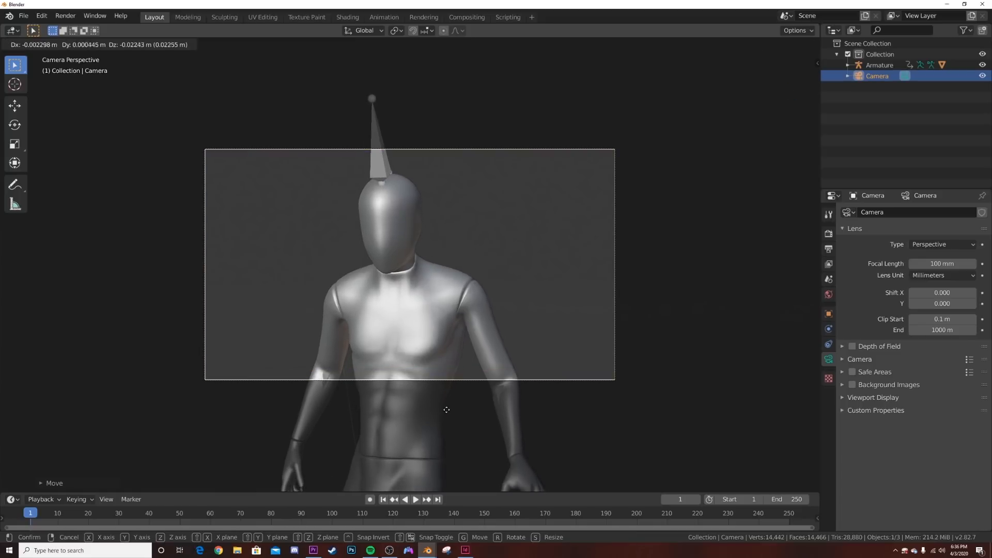
pyautogui.click(442, 408)
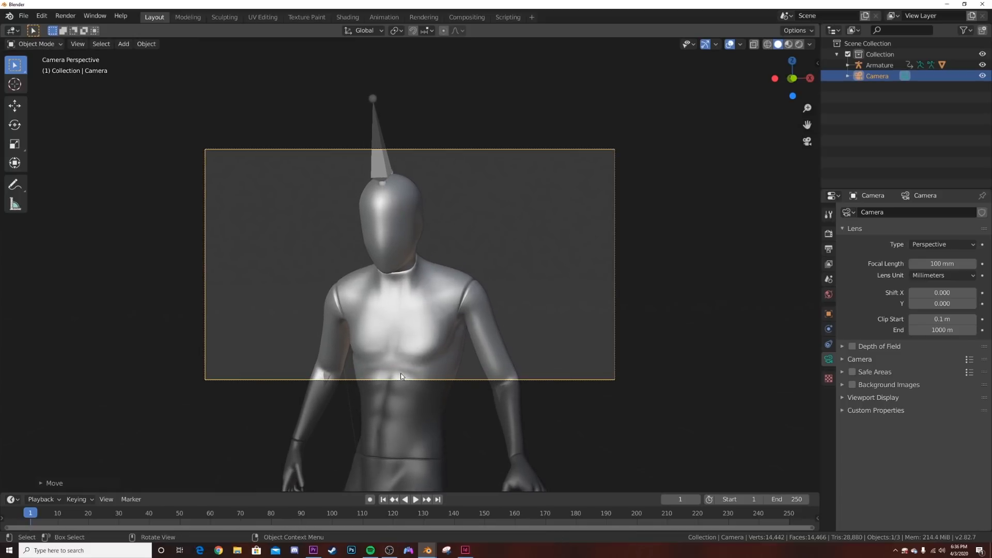
# - Open the mannequin mesh in Edit Mode from a full-body front view and enable X-ray display
pyautogui.click(425, 429)
pyautogui.press('Tab')
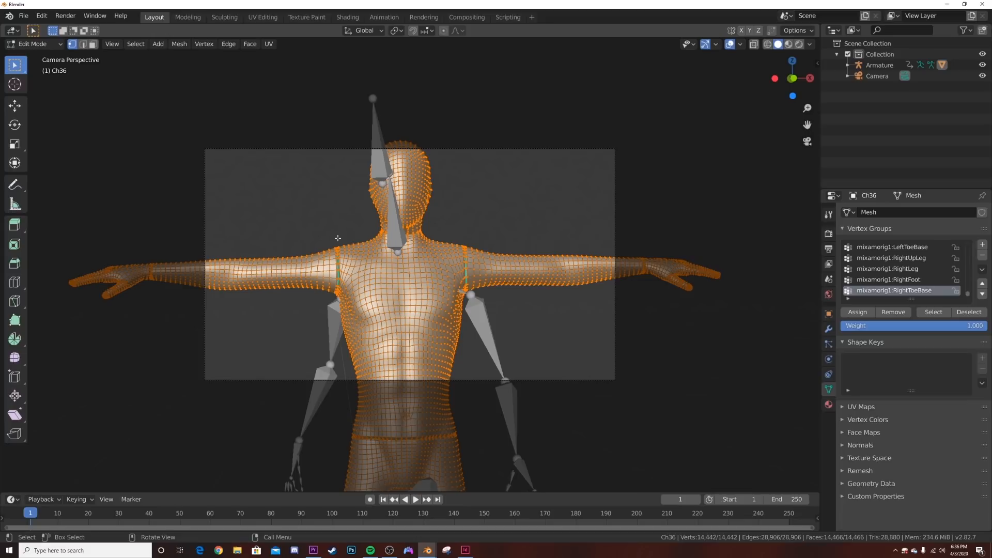
pyautogui.press('Tab')
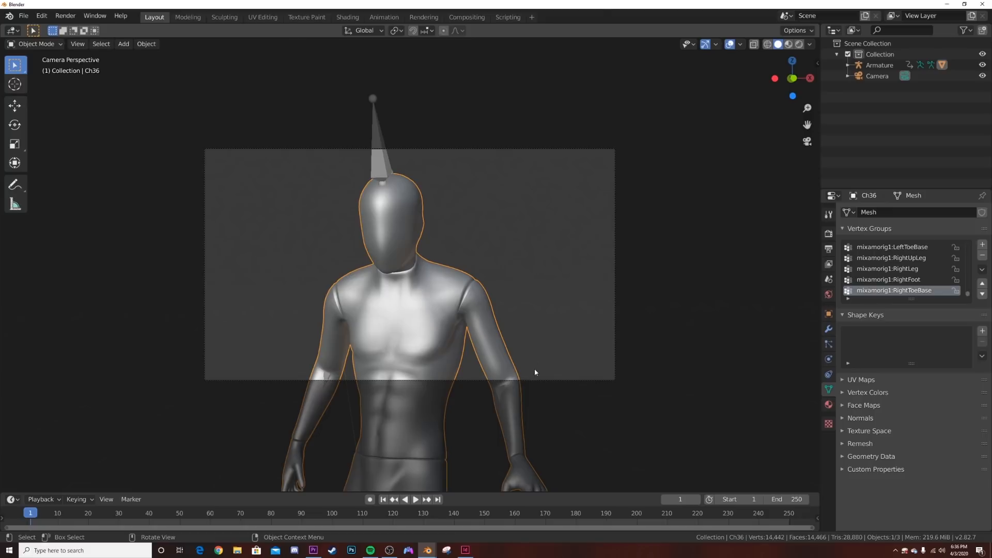
pyautogui.scroll(-5, 419, 354)
pyautogui.scroll(5, 386, 326)
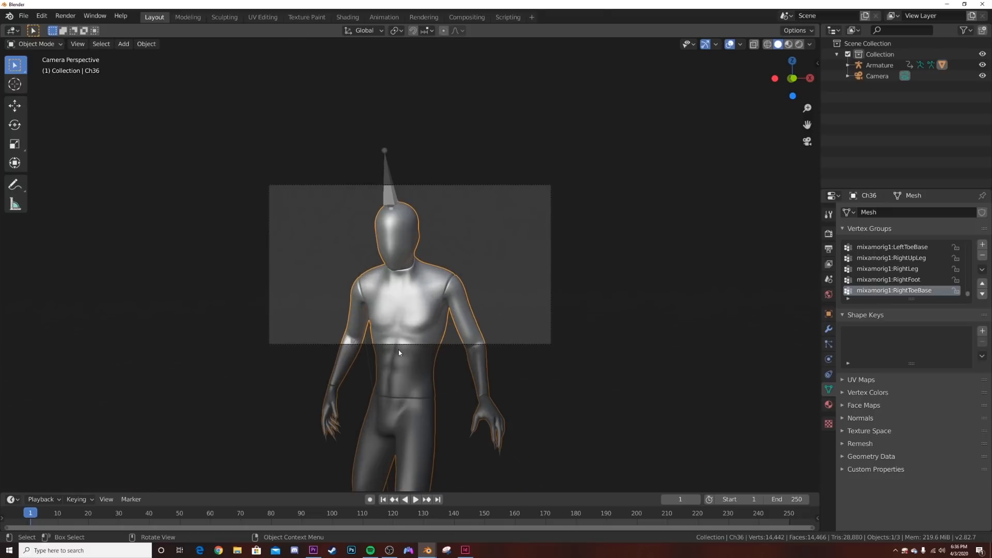
pyautogui.keyDown('shift'); pyautogui.moveTo(439, 347); pyautogui.dragTo(451, 191, button='middle'); pyautogui.keyUp('shift')
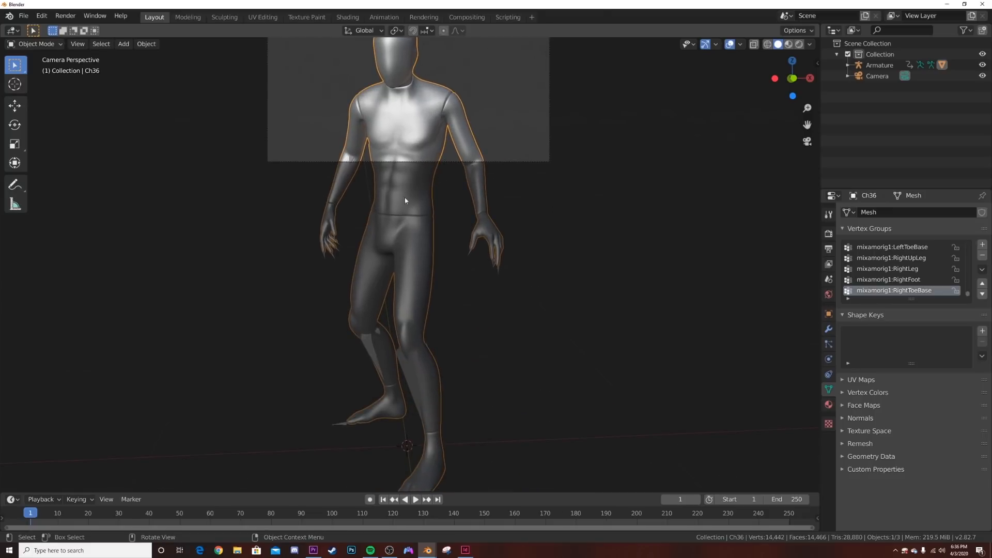
pyautogui.press('Tab')
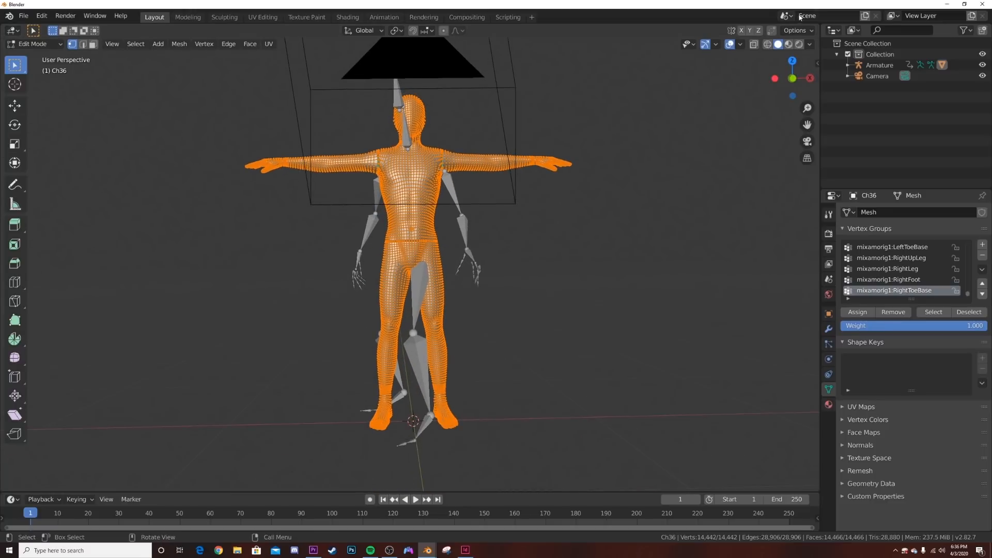
pyautogui.click(753, 45)
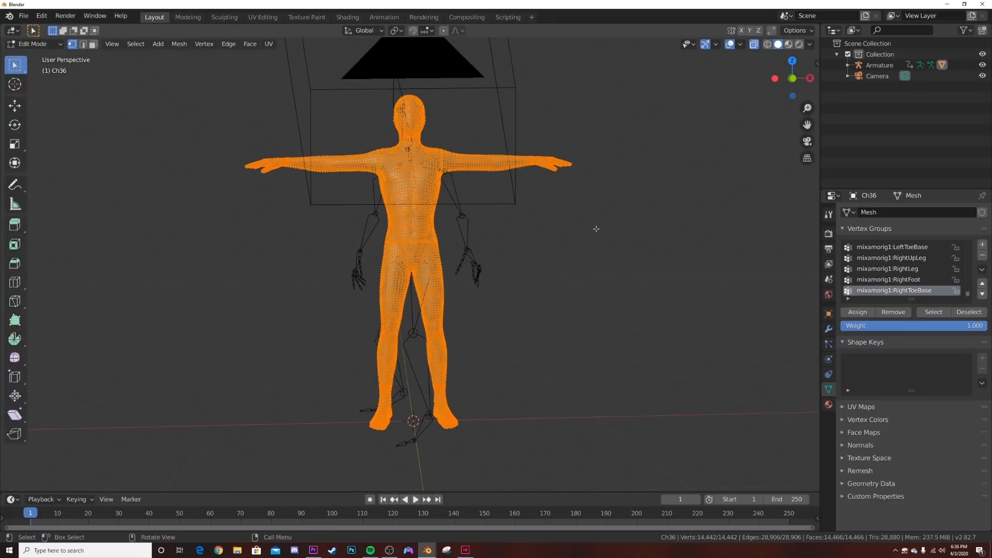
# - Delete the mannequin's faces from the waist down, including both legs, and return to Object Mode
pyautogui.click(430, 243)
pyautogui.press('b')
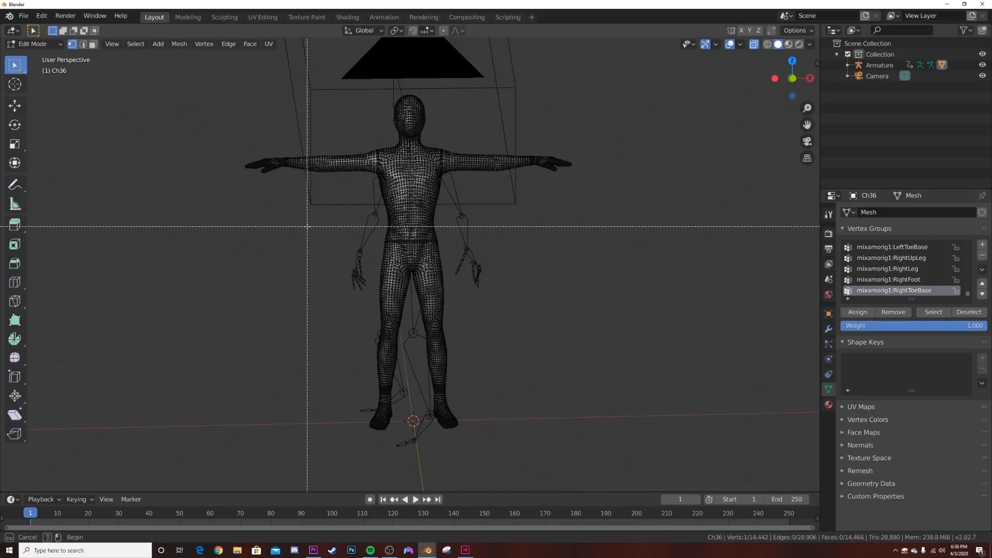
pyautogui.moveTo(295, 226); pyautogui.dragTo(577, 484)
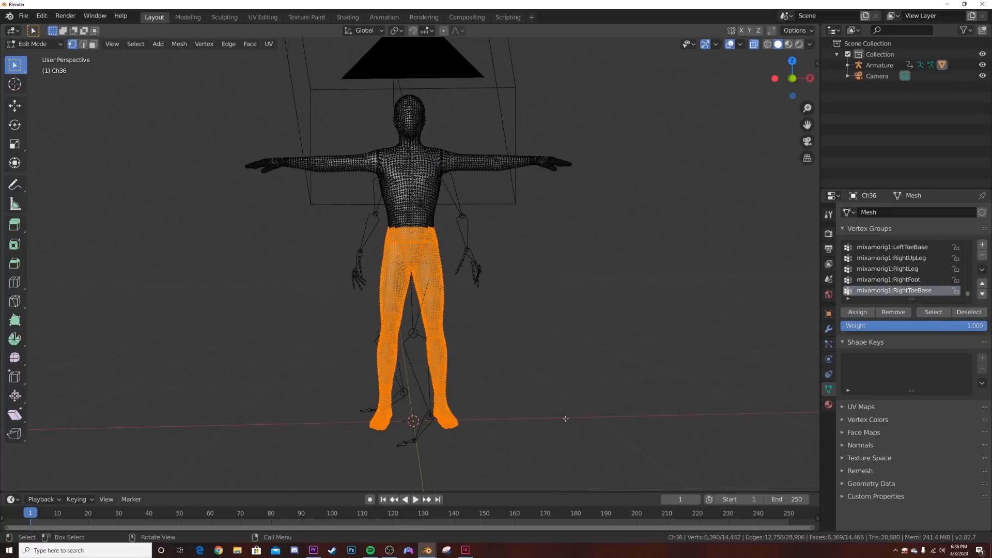
pyautogui.press('x')
pyautogui.click(552, 427)
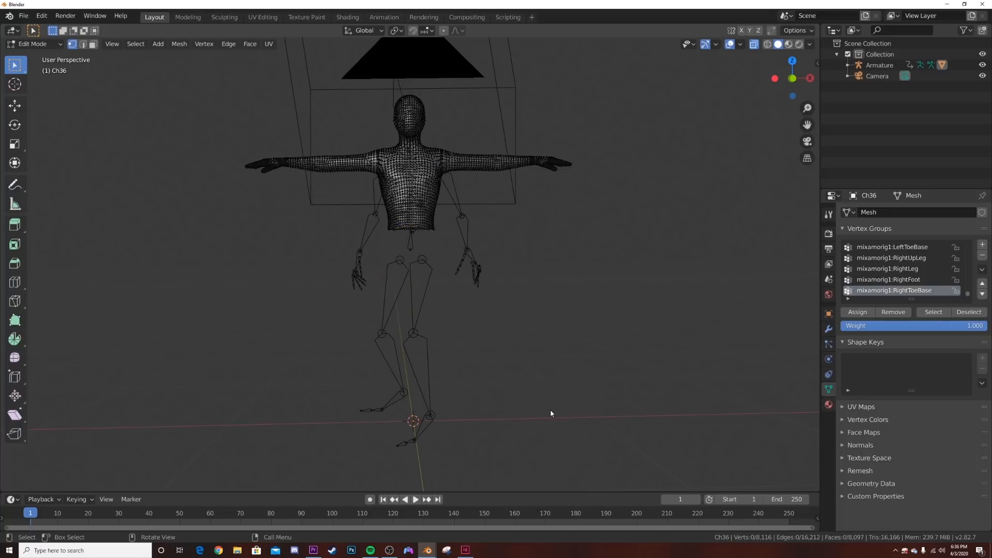
pyautogui.press('Tab')
# - Return to the camera view, check the trimmed torso against the frame and disable X-ray display
pyautogui.press('KP_0')
pyautogui.scroll(3, 533, 252)
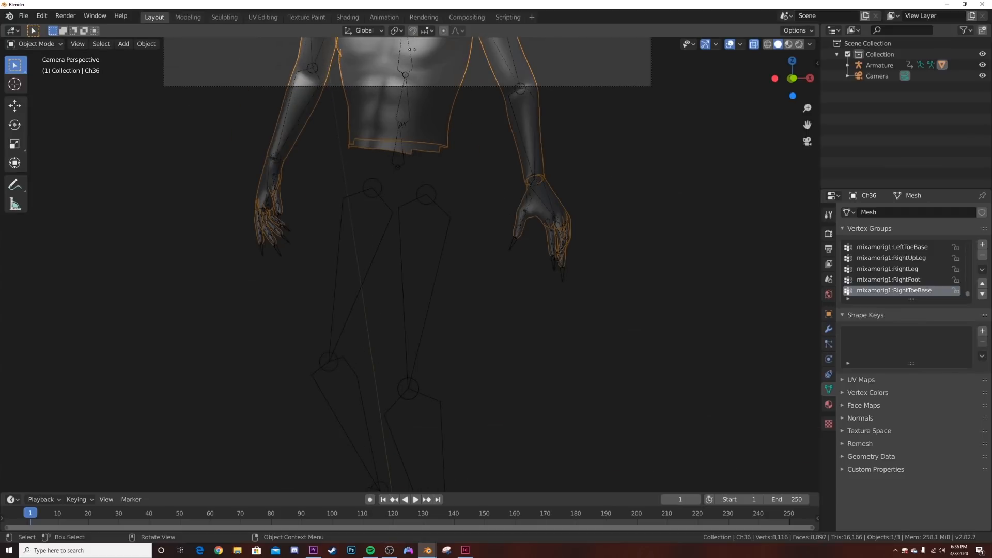
pyautogui.keyDown('shift'); pyautogui.moveTo(466, 134); pyautogui.dragTo(469, 376, button='middle'); pyautogui.keyUp('shift')
pyautogui.scroll(-1, 469, 363)
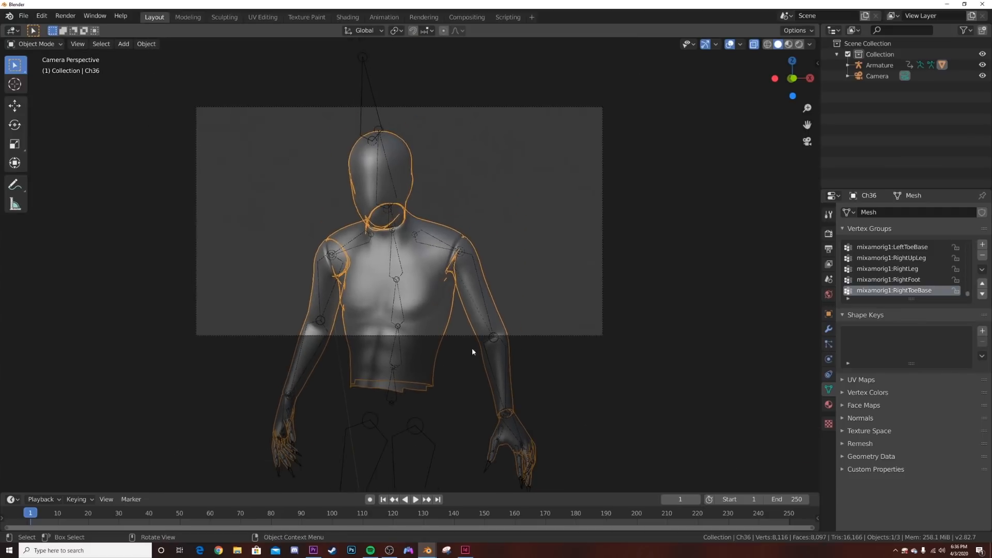
pyautogui.scroll(2, 469, 363)
pyautogui.click(754, 45)
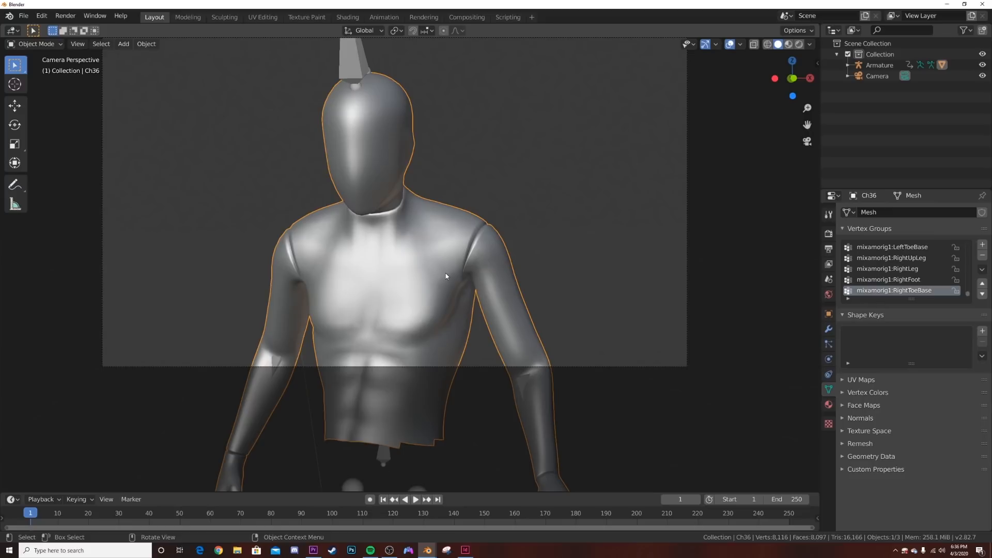
pyautogui.keyDown('shift'); pyautogui.moveTo(445, 273); pyautogui.dragTo(448, 320, button='middle'); pyautogui.keyUp('shift')
# - Set the scene's end frame to 120 and play the animation to check the loop
pyautogui.moveTo(32, 516); pyautogui.dragTo(394, 522)
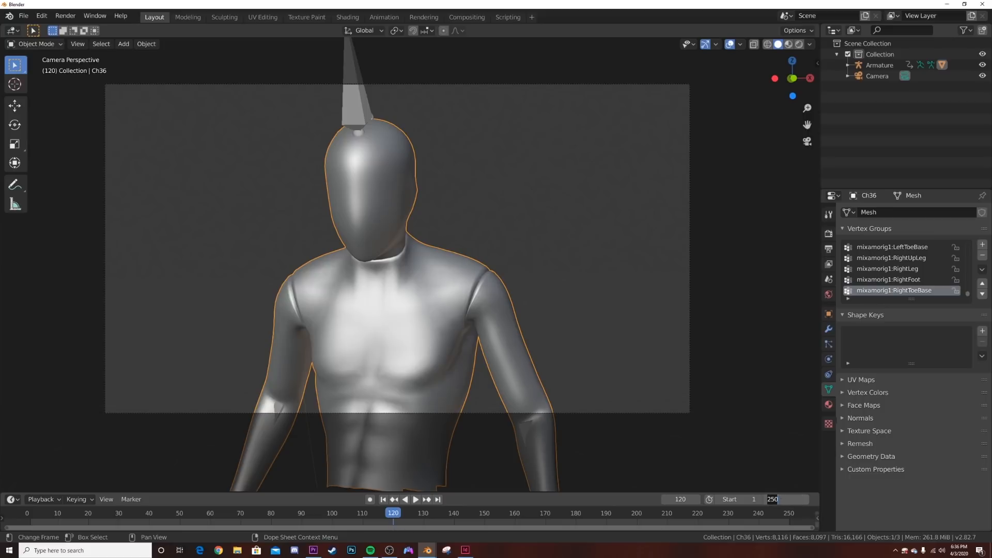
pyautogui.write('120')
pyautogui.press('Return')
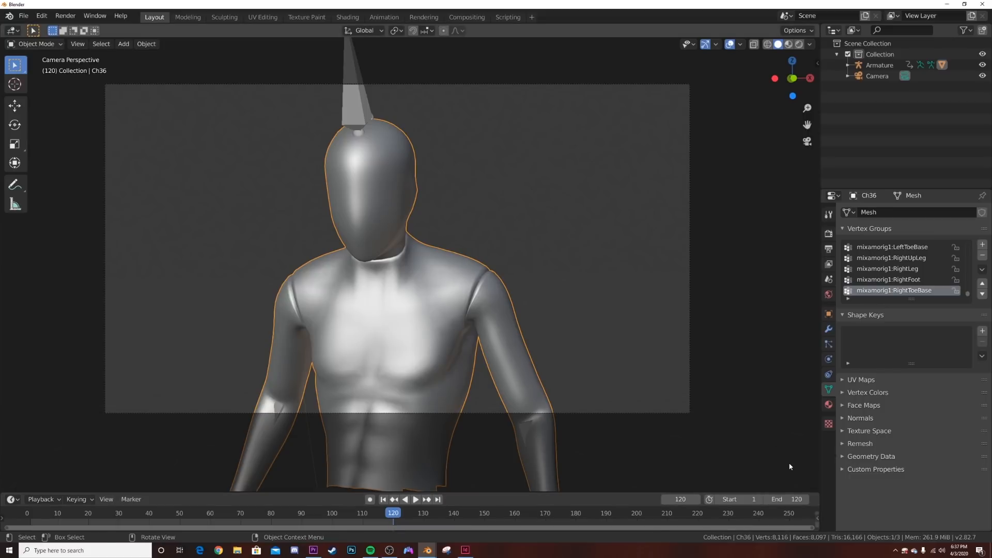
pyautogui.click(415, 500)
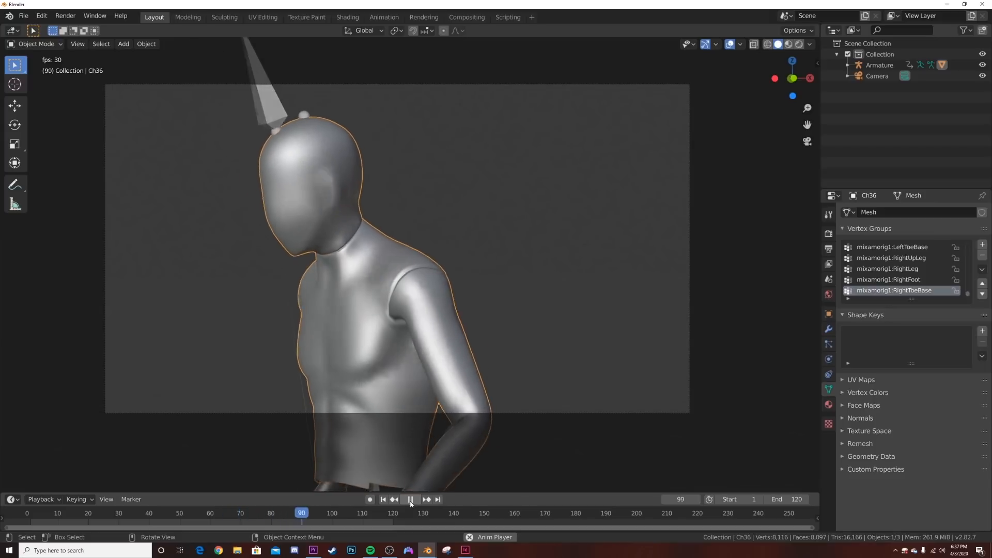
pyautogui.click(410, 499)
# - Apply flat shading to the mannequin mesh
pyautogui.rightClick(490, 228)
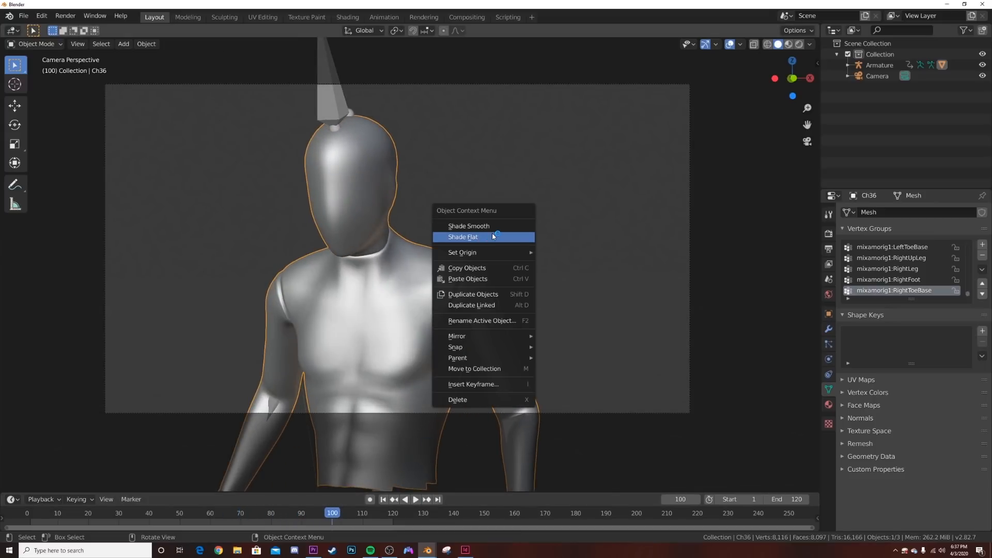
pyautogui.click(491, 236)
pyautogui.scroll(1, 468, 279)
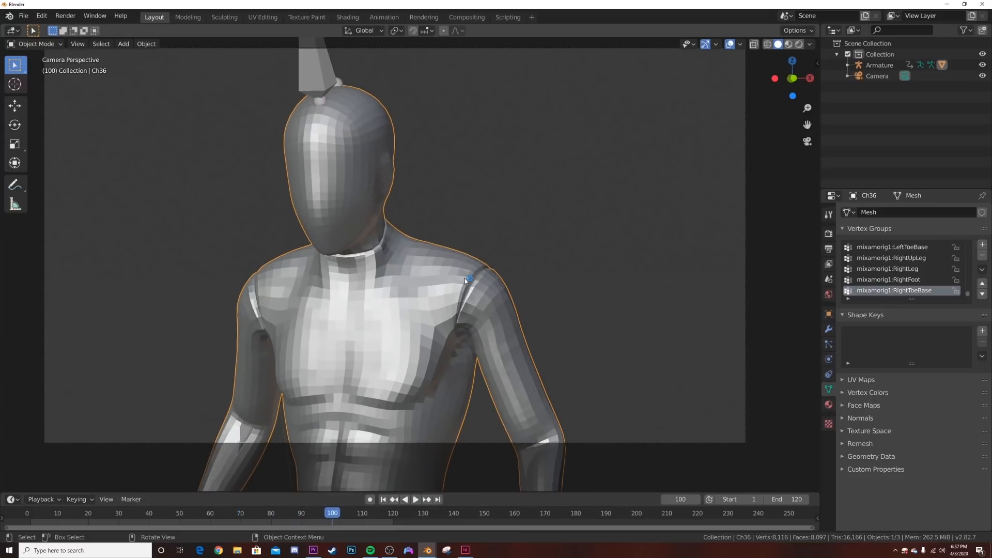
# - Add a Decimate modifier to the mannequin with a Collapse ratio of 0.0381 and play the low-poly animation
pyautogui.click(828, 329)
pyautogui.click(881, 212)
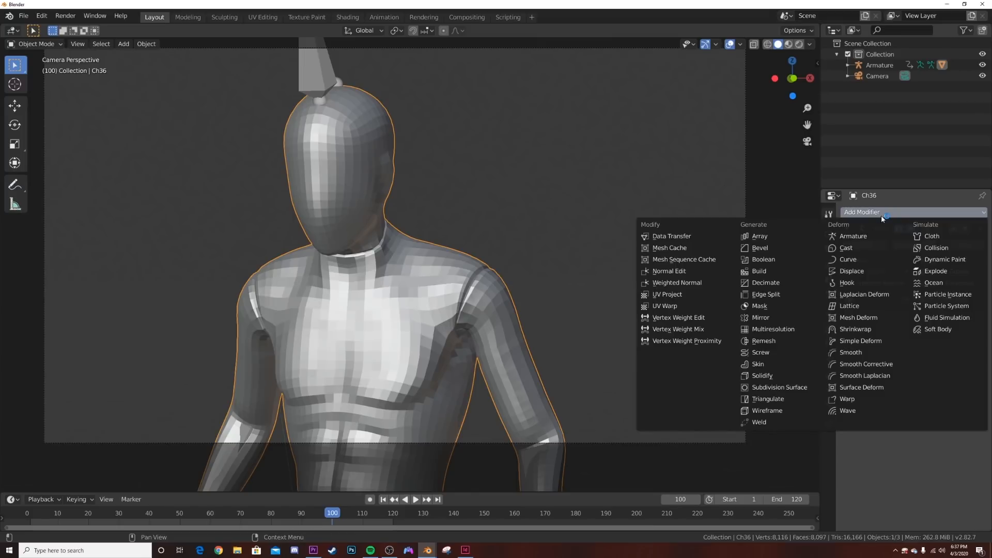
pyautogui.click(779, 284)
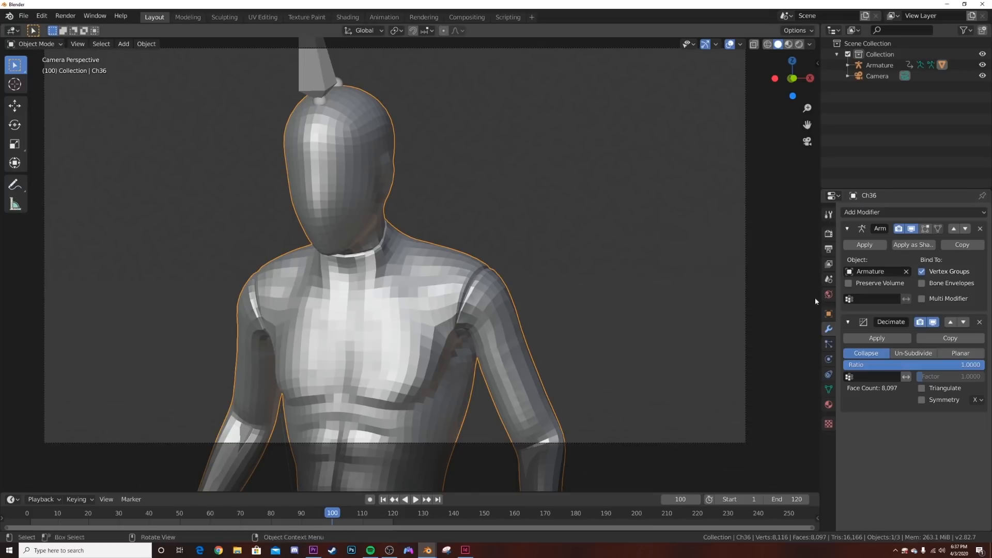
pyautogui.moveTo(961, 365); pyautogui.dragTo(848, 365)
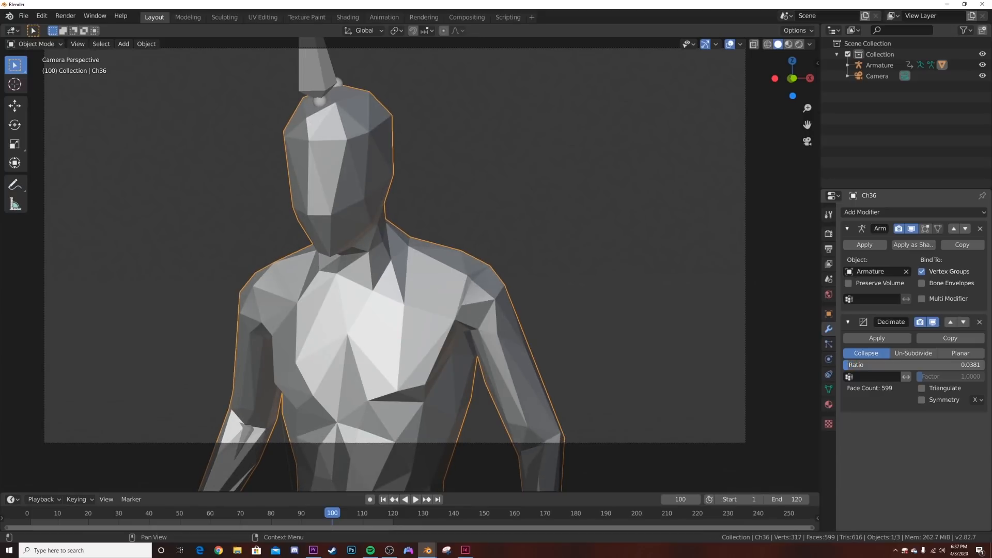
pyautogui.click(415, 499)
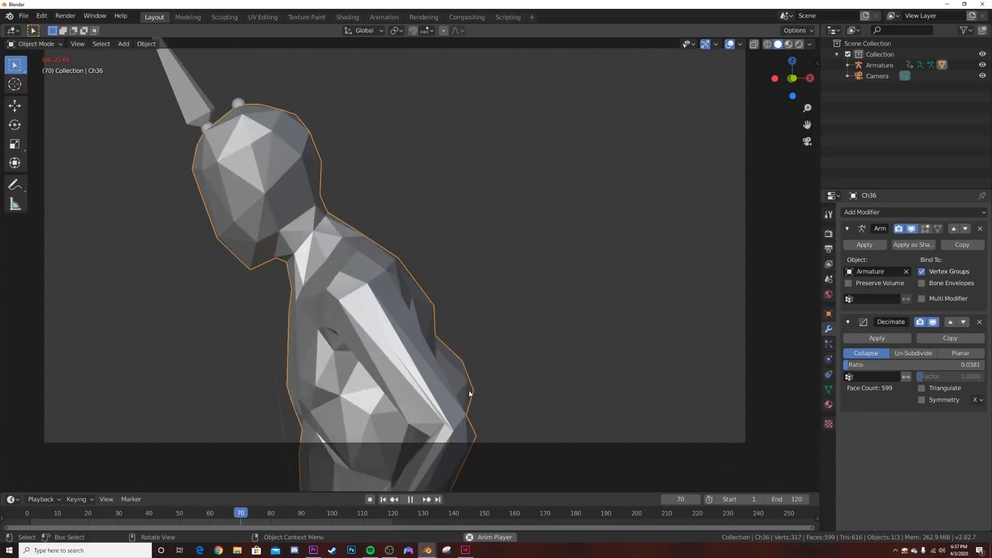
# - Stop the playback and add a Wireframe modifier to the mannequin with Even Thickness and Replace Original disabled
pyautogui.click(409, 500)
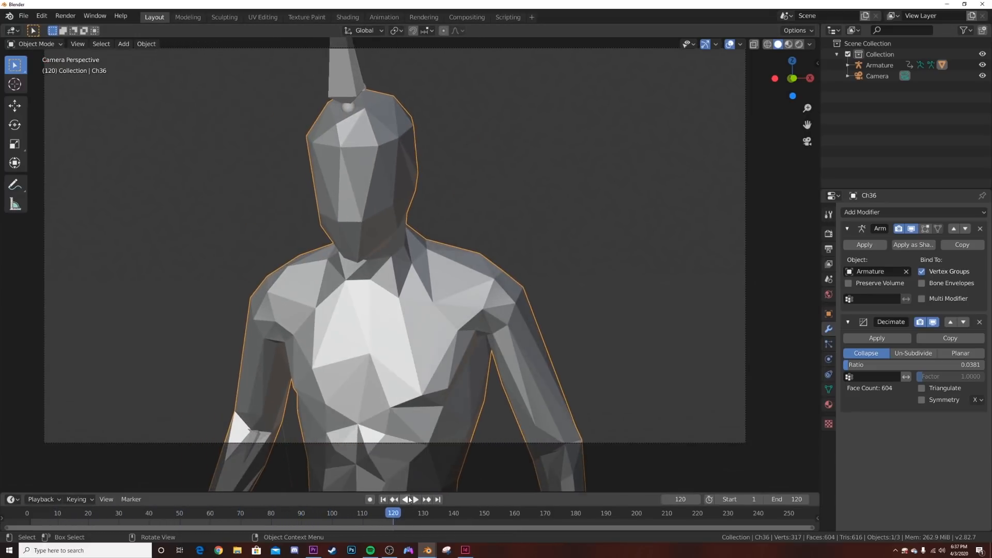
pyautogui.click(870, 211)
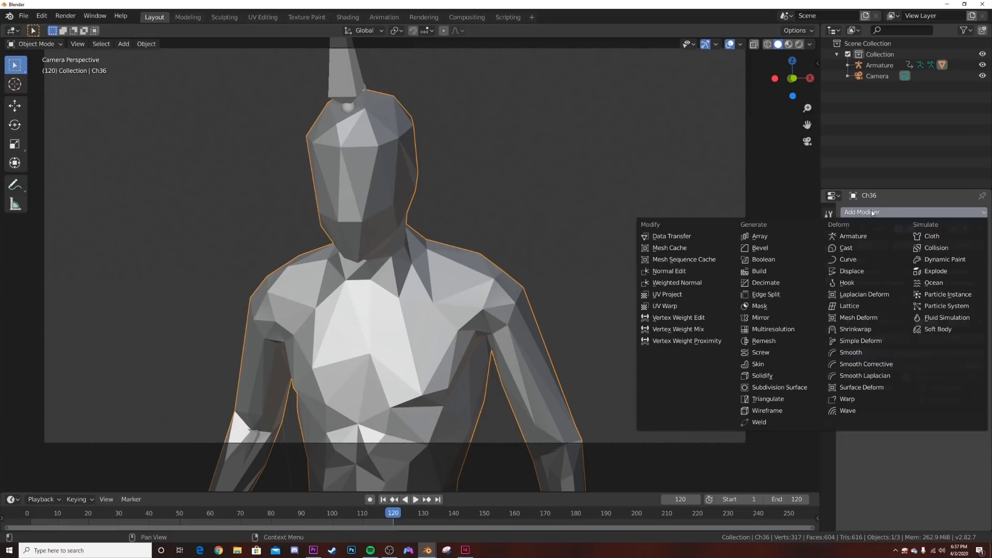
pyautogui.click(764, 411)
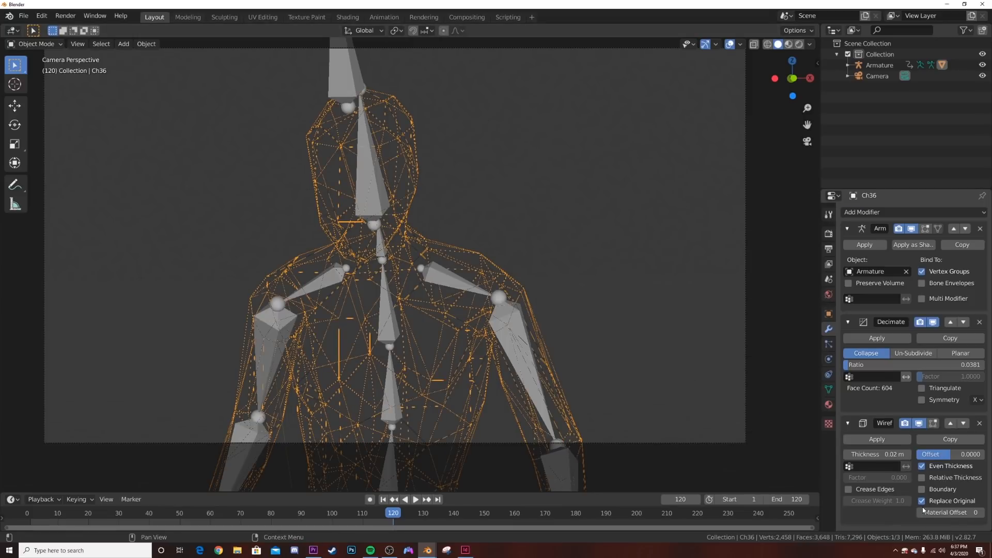
pyautogui.click(922, 467)
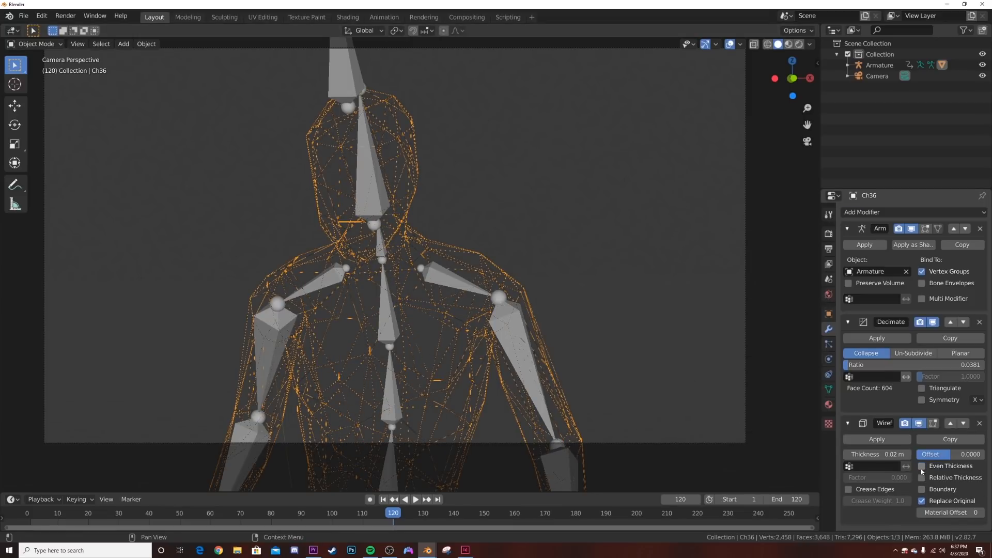
pyautogui.click(922, 501)
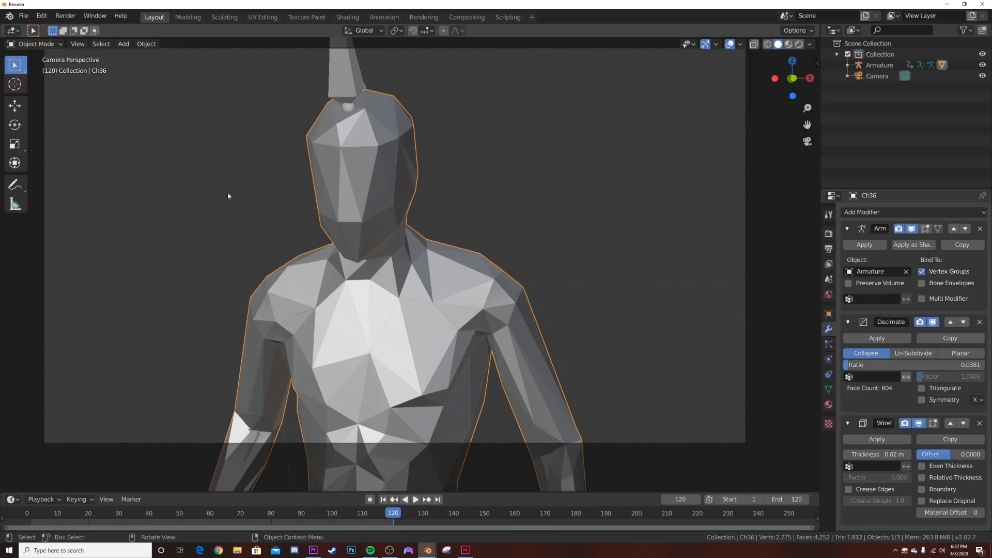
# - Set the Wireframe modifier's thickness to 2 m, trying 1 m first, and check the result from the camera view
pyautogui.click(877, 453)
pyautogui.write('1')
pyautogui.press('Return')
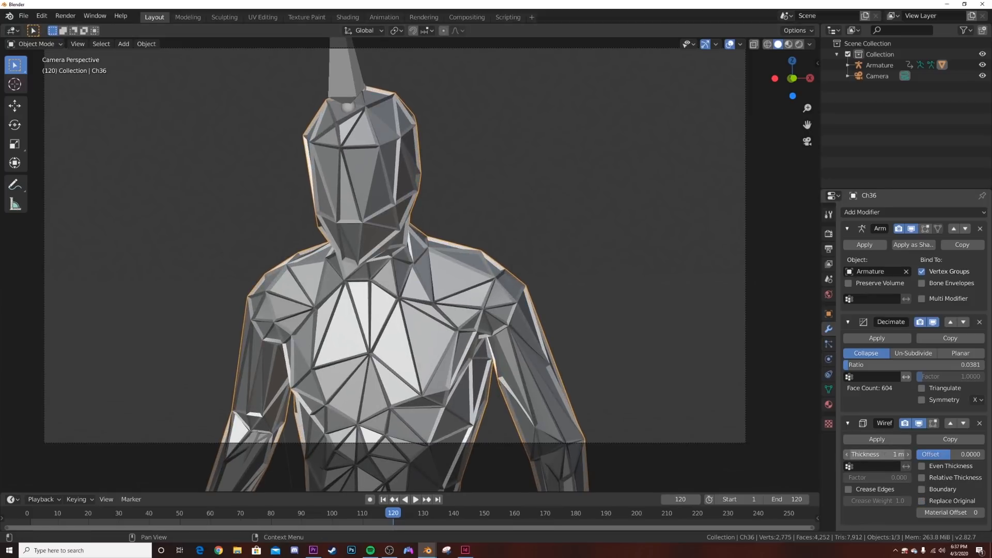
pyautogui.click(878, 453)
pyautogui.write('2')
pyautogui.press('Return')
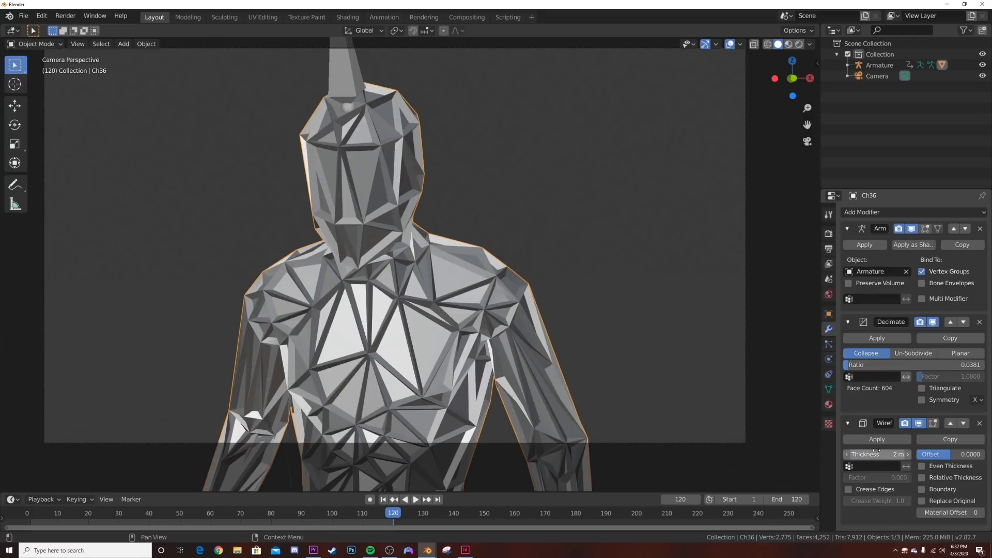
pyautogui.moveTo(587, 264); pyautogui.dragTo(484, 291, button='middle')
pyautogui.press('KP_0')
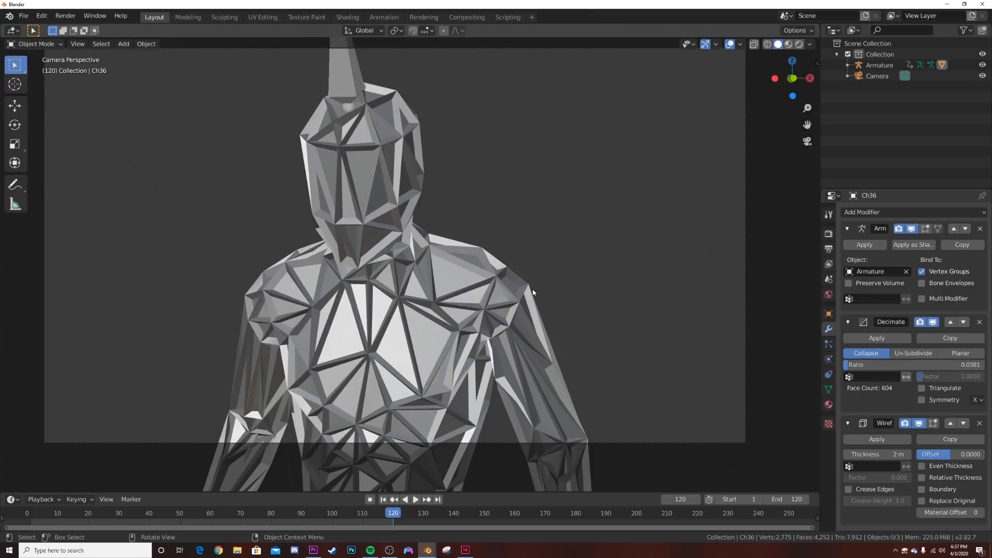
# - Display the viewport in Rendered shading with Scene World lighting turned off
pyautogui.click(465, 346)
pyautogui.press('z')
pyautogui.click(465, 344)
pyautogui.click(810, 44)
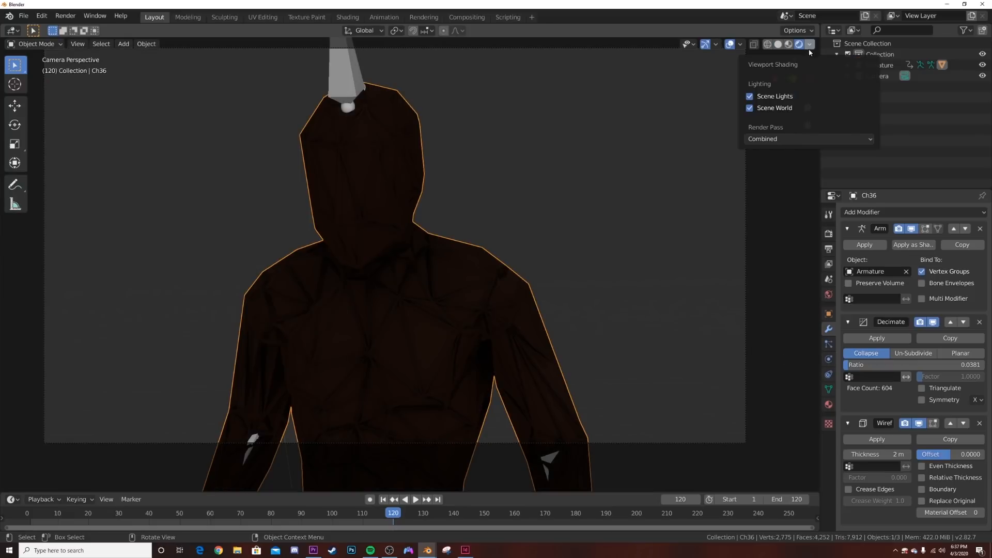
pyautogui.click(750, 108)
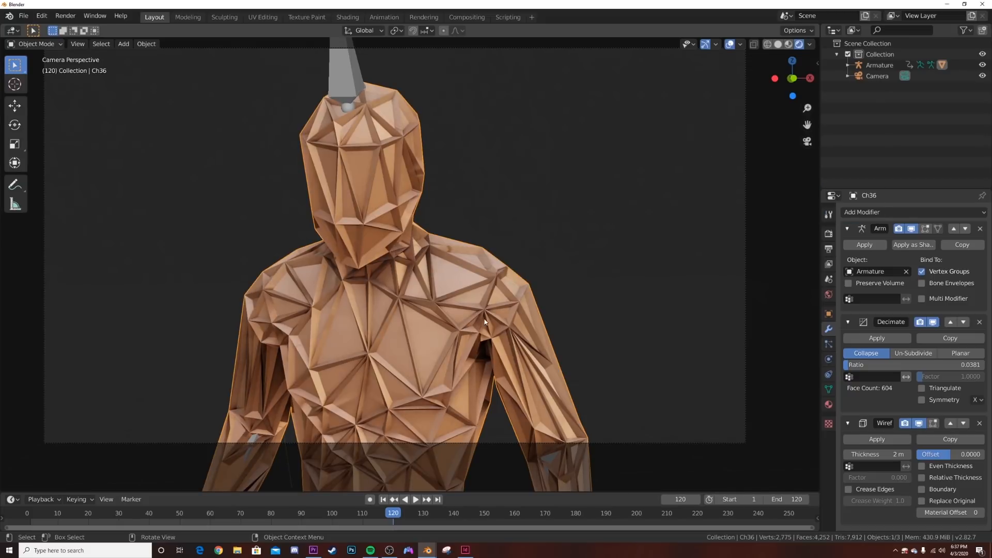
# - Replace the mannequin's Ch36_Body material with a new material and add a second slot with another new material
pyautogui.click(828, 404)
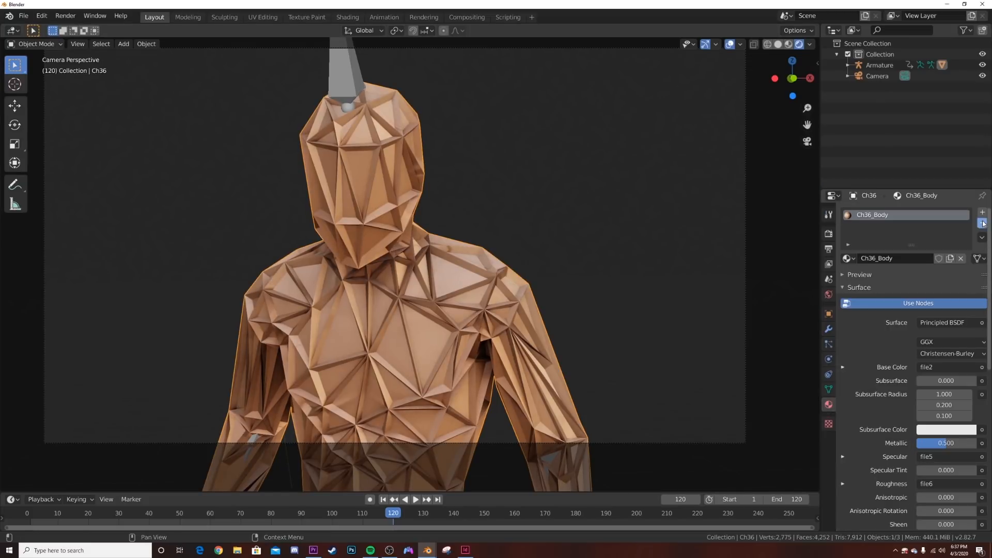
pyautogui.click(982, 223)
pyautogui.click(960, 258)
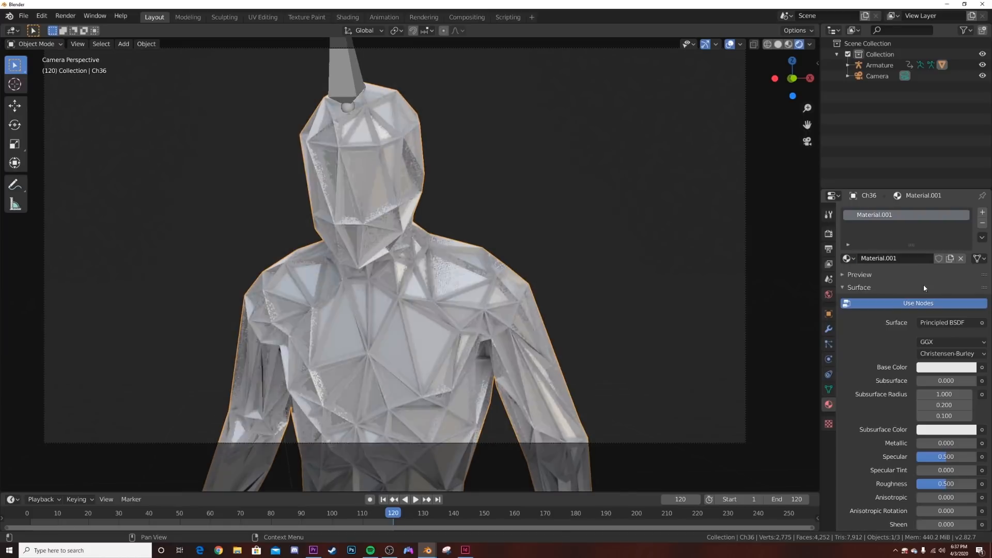
pyautogui.click(982, 213)
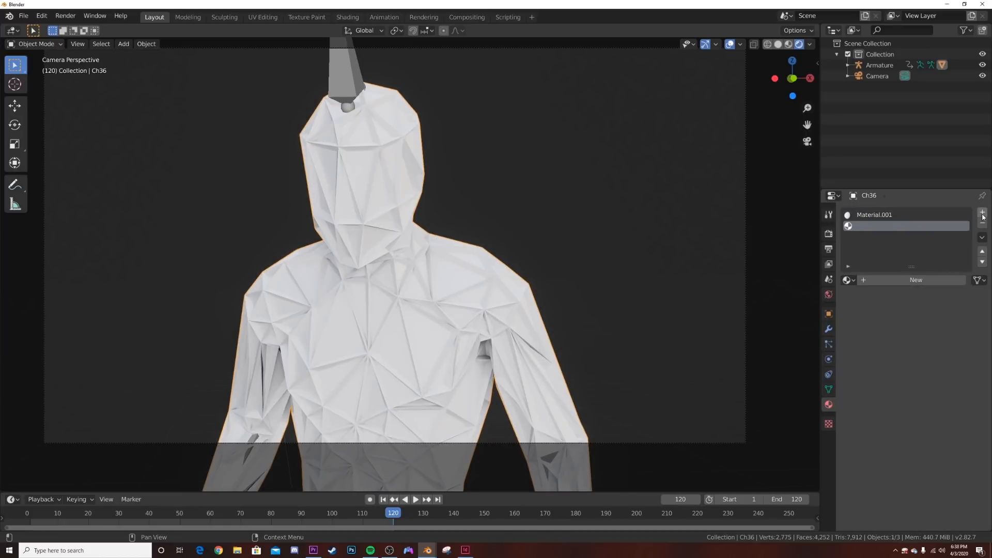
pyautogui.click(925, 279)
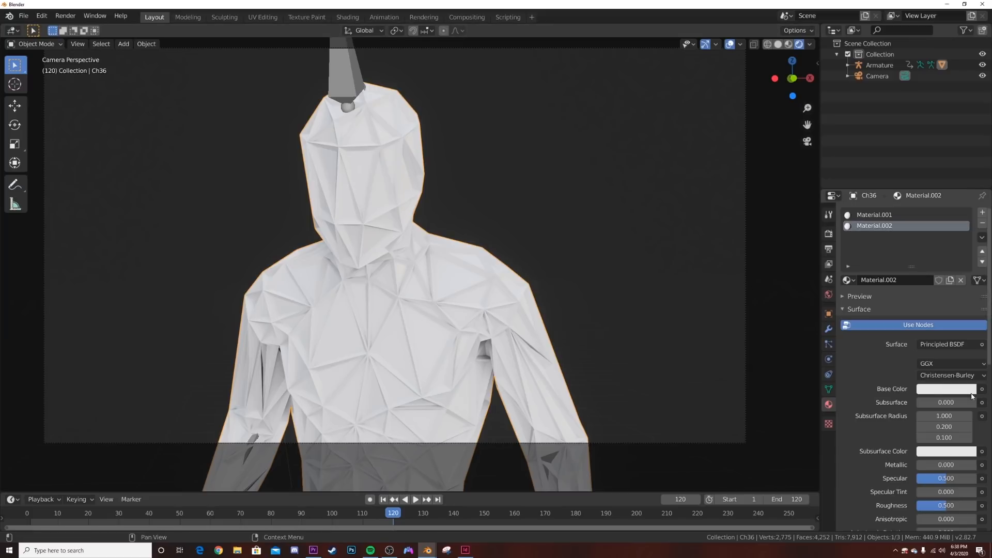
# - Set the second material's Metallic to 1.000 and darken its base color to a value of about 0.18
pyautogui.moveTo(930, 465); pyautogui.dragTo(974, 465)
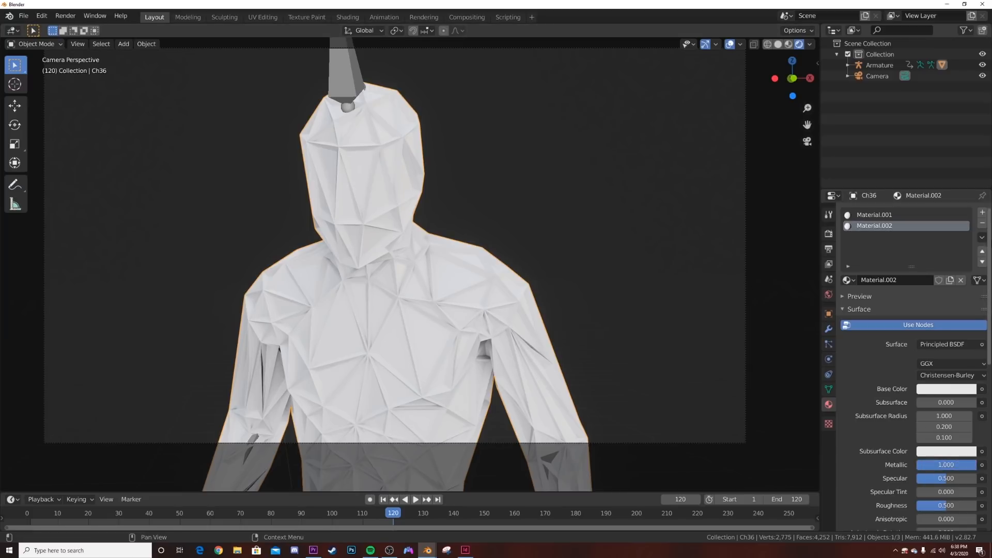
pyautogui.click(946, 388)
pyautogui.moveTo(960, 297); pyautogui.dragTo(959, 313)
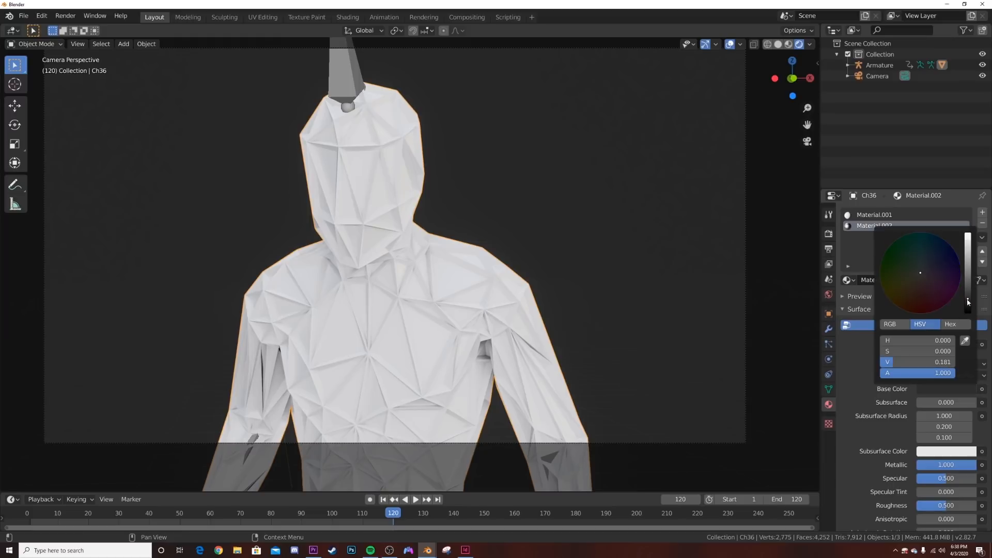
# - Set the Wireframe modifier's Material Offset to 2 so the wires use the dark material
pyautogui.click(829, 330)
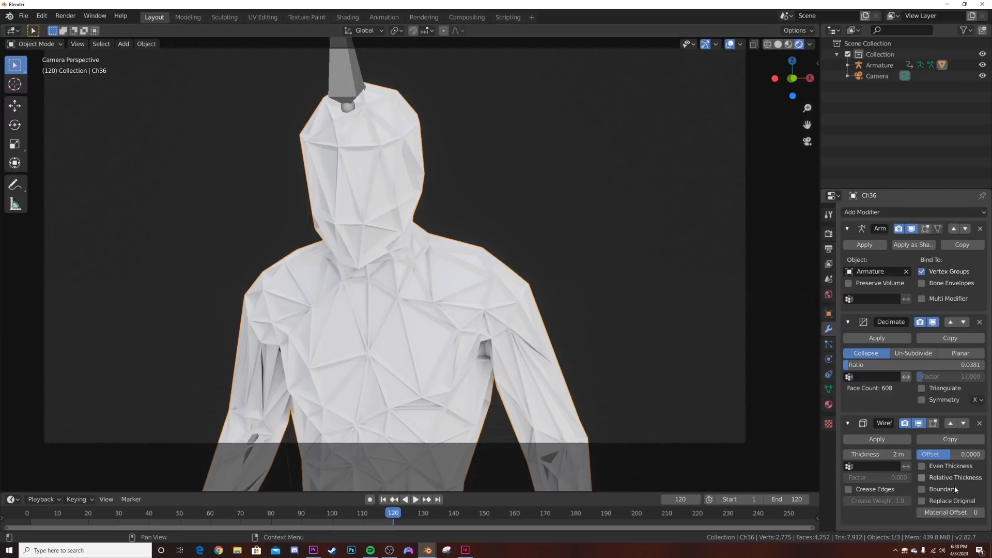
pyautogui.click(946, 513)
pyautogui.write('2')
pyautogui.press('Return')
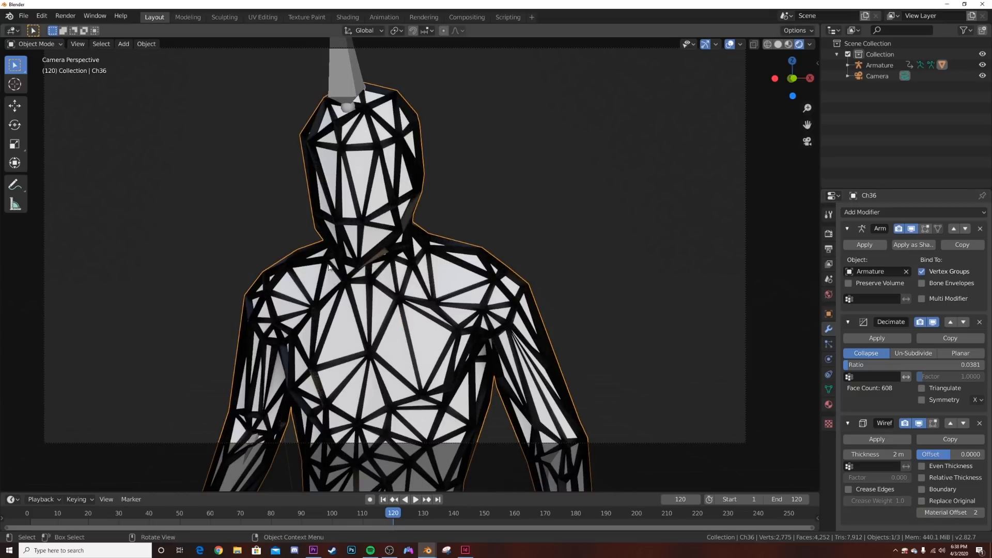
# - Change the first material's surface to an Emission shader with a strength of 6.100
pyautogui.click(828, 403)
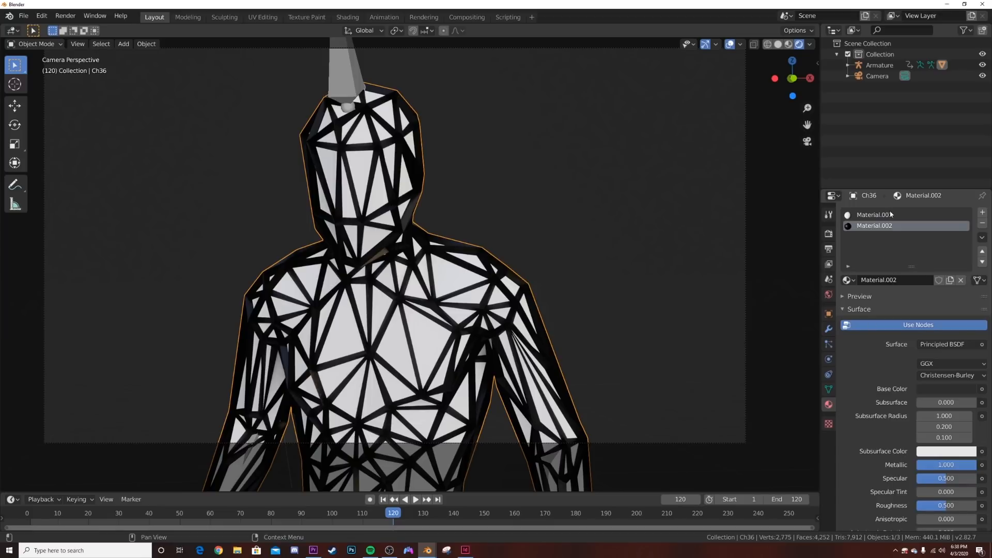
pyautogui.click(946, 344)
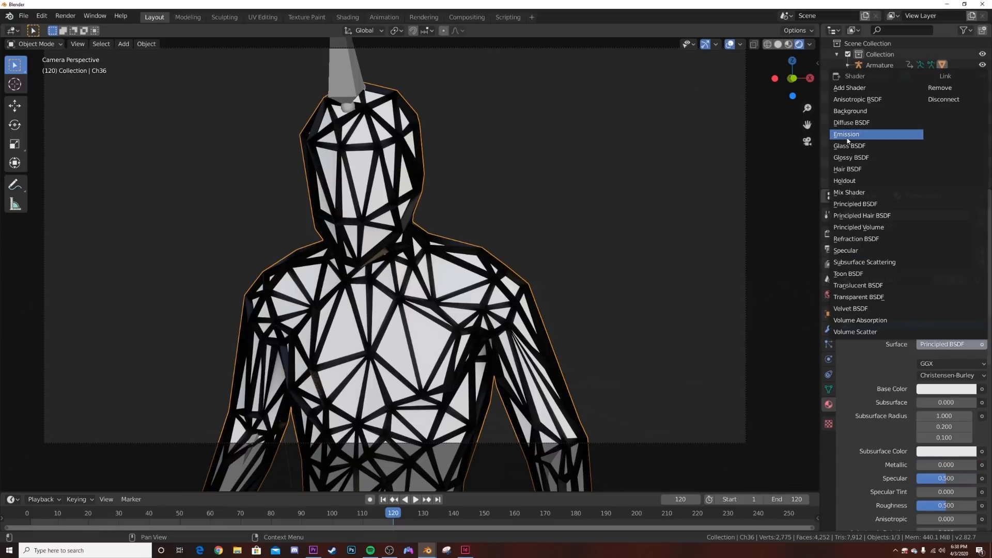
pyautogui.click(846, 135)
pyautogui.moveTo(946, 377); pyautogui.dragTo(922, 377)
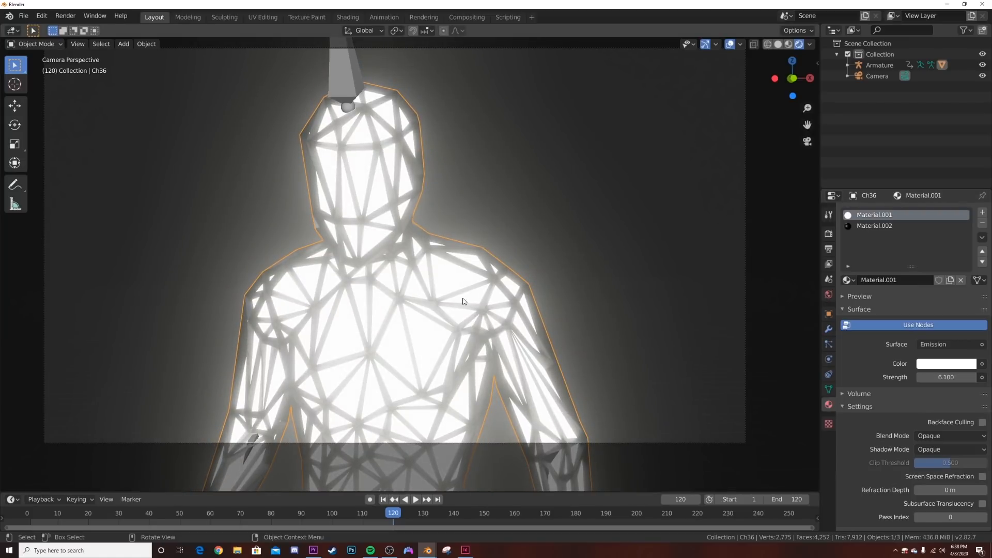
# - Switch to the Shading workspace with a rendered camera view and set the world background color to black
pyautogui.click(350, 19)
pyautogui.press('KP_0')
pyautogui.press('z')
pyautogui.click(495, 187)
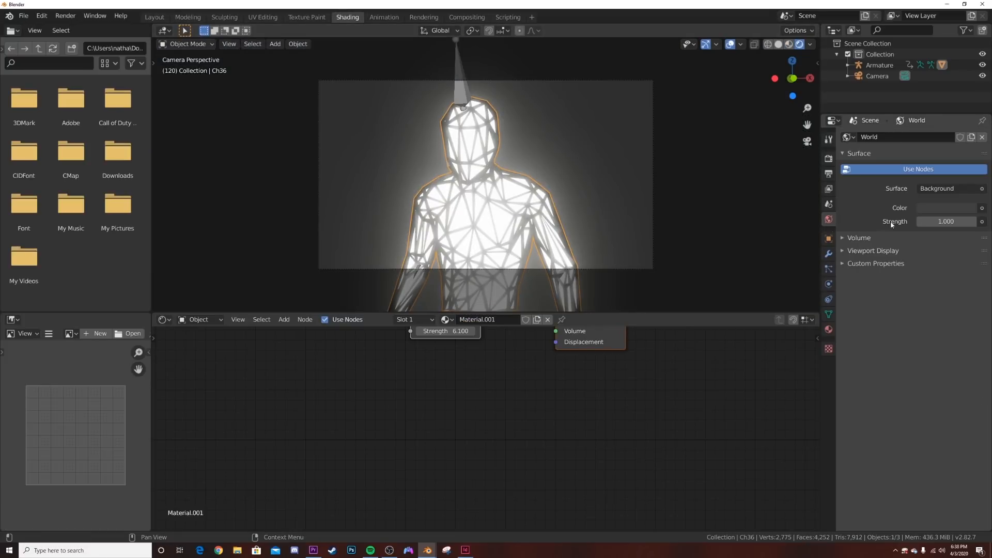
pyautogui.click(948, 207)
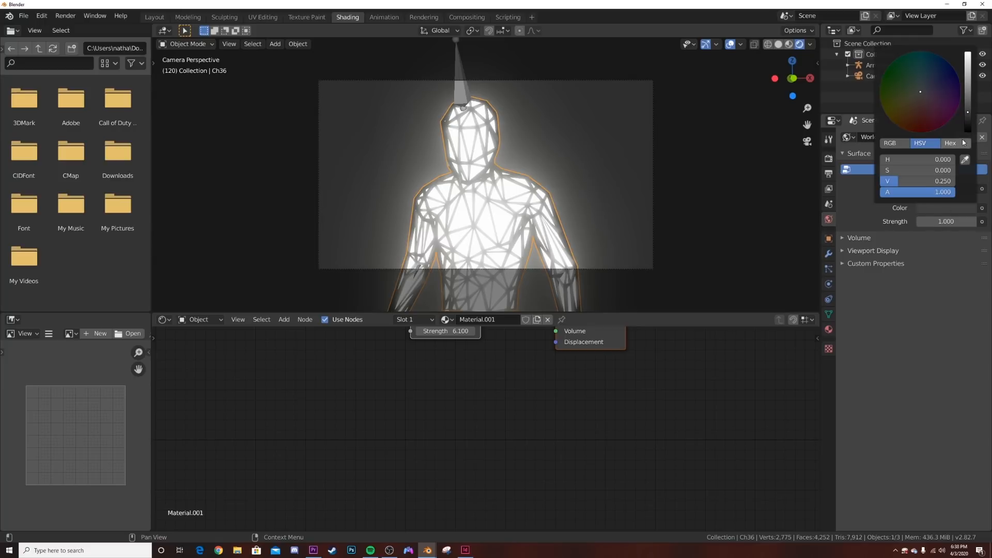
pyautogui.moveTo(968, 127); pyautogui.dragTo(966, 136)
pyautogui.scroll(5, 618, 160)
pyautogui.scroll(-4, 614, 165)
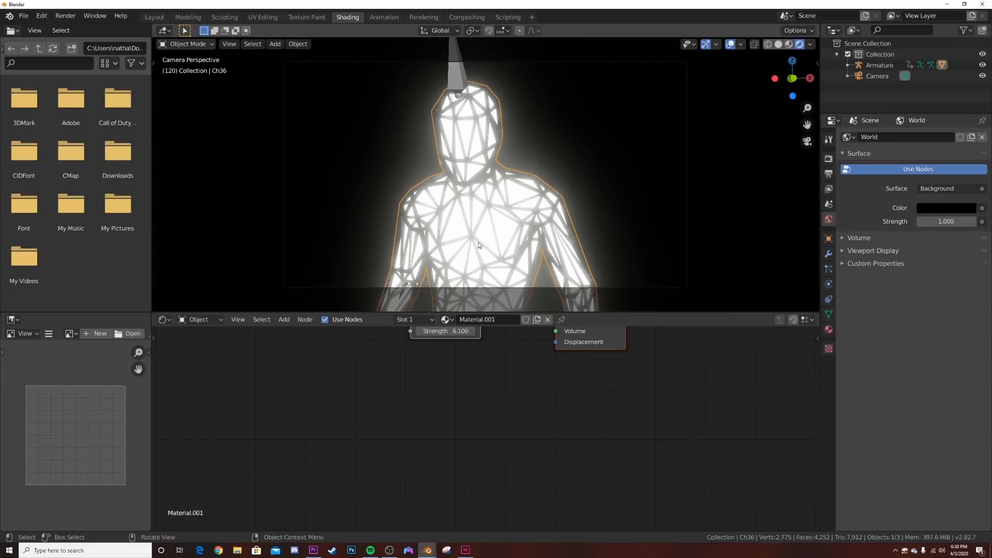
# - Add a ColorRamp node before the Emission node in the first material's node tree
pyautogui.moveTo(451, 348); pyautogui.dragTo(429, 426, button='middle')
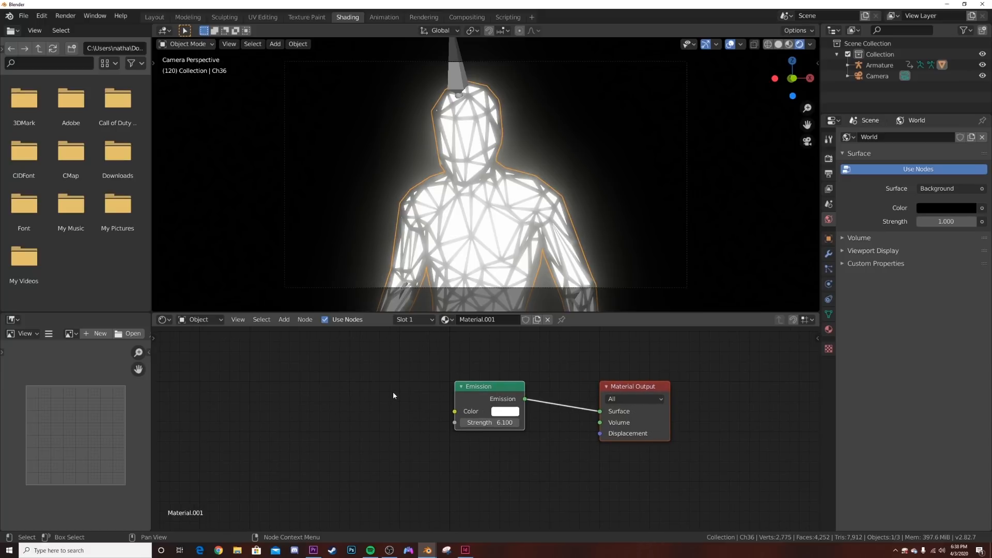
pyautogui.hotkey('shift', 'a')
pyautogui.click(411, 393)
pyautogui.write('col')
pyautogui.click(421, 422)
pyautogui.click(293, 382)
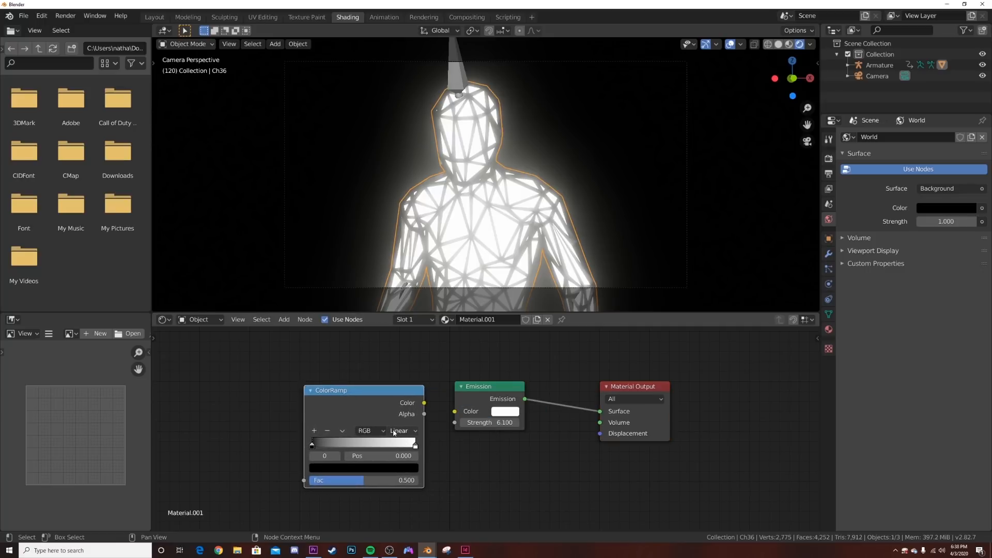
# - Set the ColorRamp's color mode to HSV with Far interpolation
pyautogui.click(368, 430)
pyautogui.click(374, 453)
pyautogui.click(410, 433)
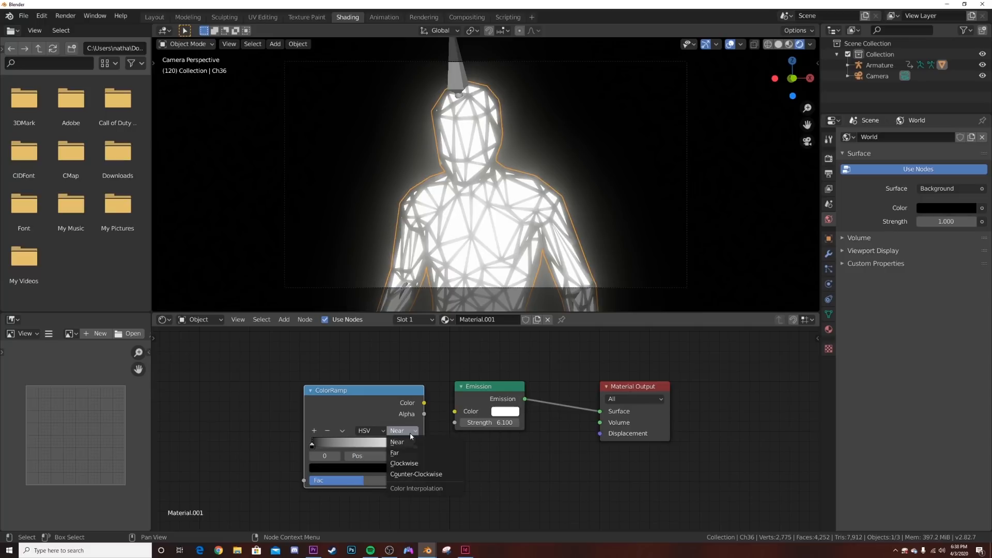
pyautogui.click(412, 453)
# - Color both ColorRamp stops magenta to form a full rainbow and connect the ramp's Color output to the Emission Color
pyautogui.click(416, 445)
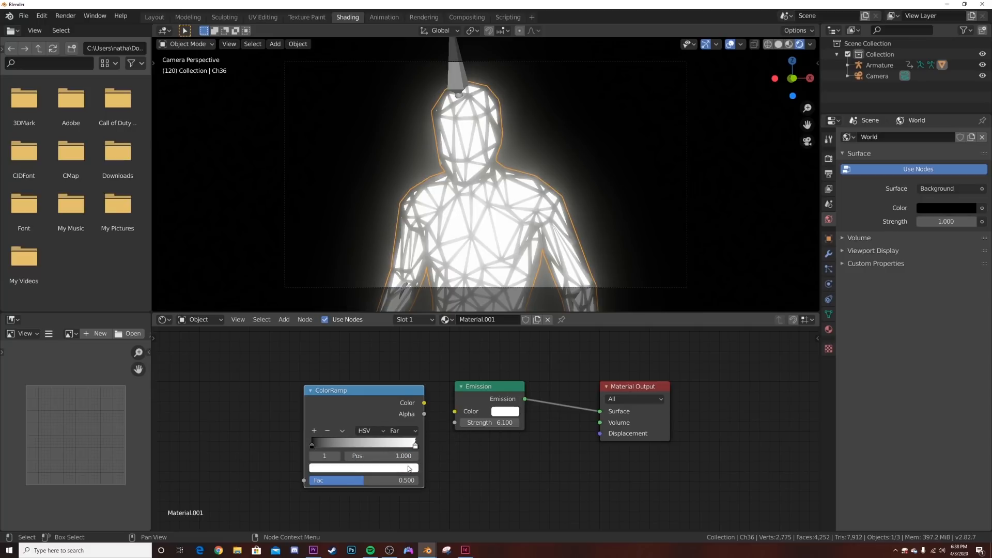
pyautogui.click(410, 468)
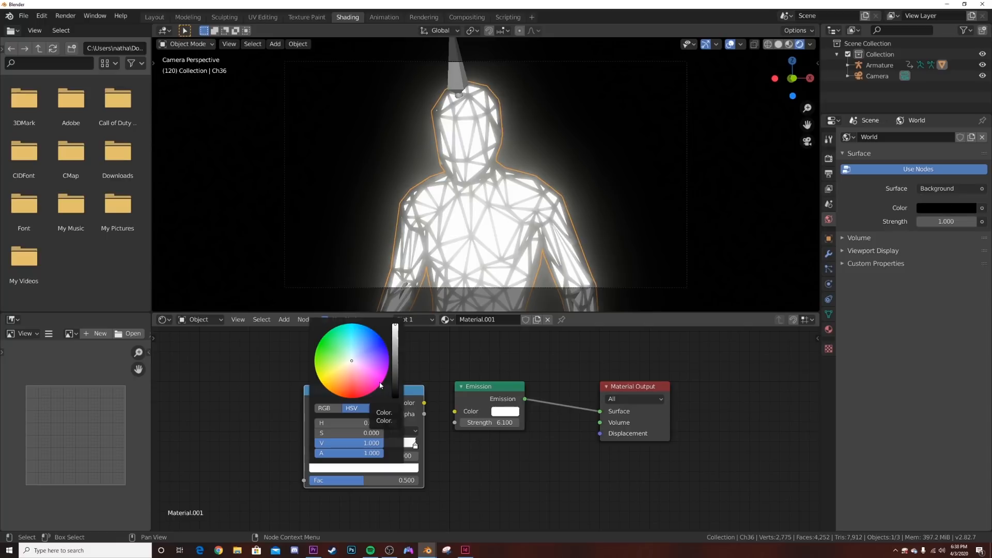
pyautogui.click(383, 385)
pyautogui.click(312, 445)
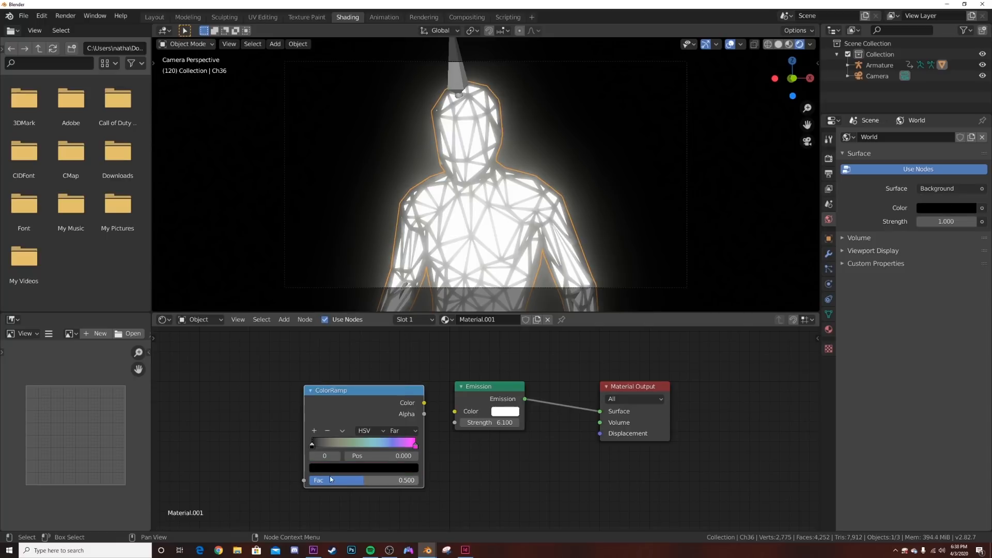
pyautogui.click(331, 468)
pyautogui.moveTo(392, 382); pyautogui.dragTo(394, 324)
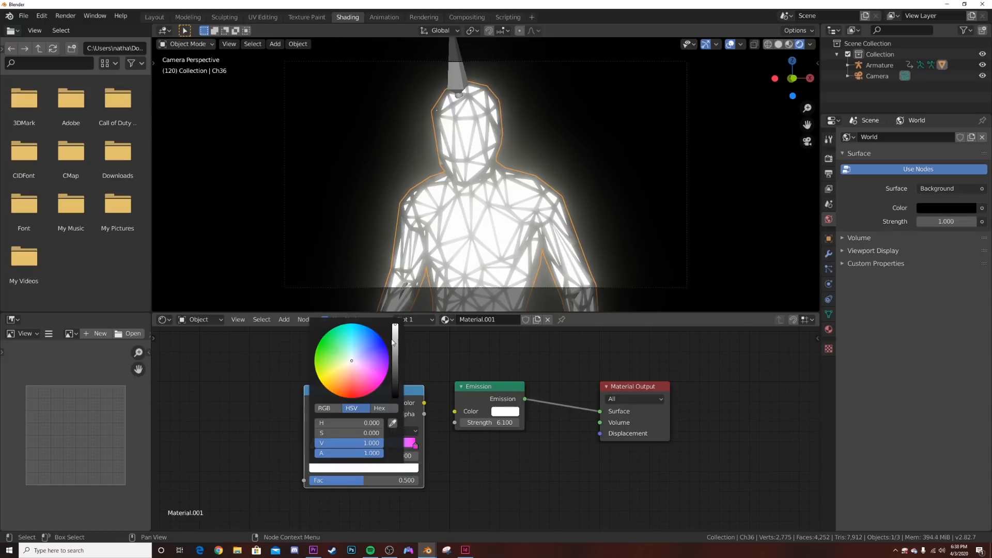
pyautogui.click(374, 383)
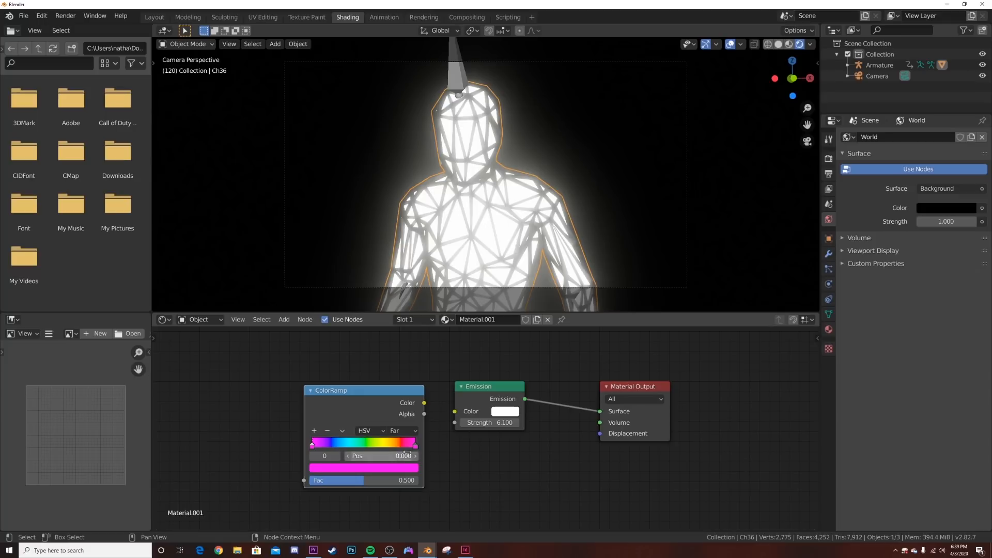
pyautogui.moveTo(424, 402); pyautogui.dragTo(454, 411)
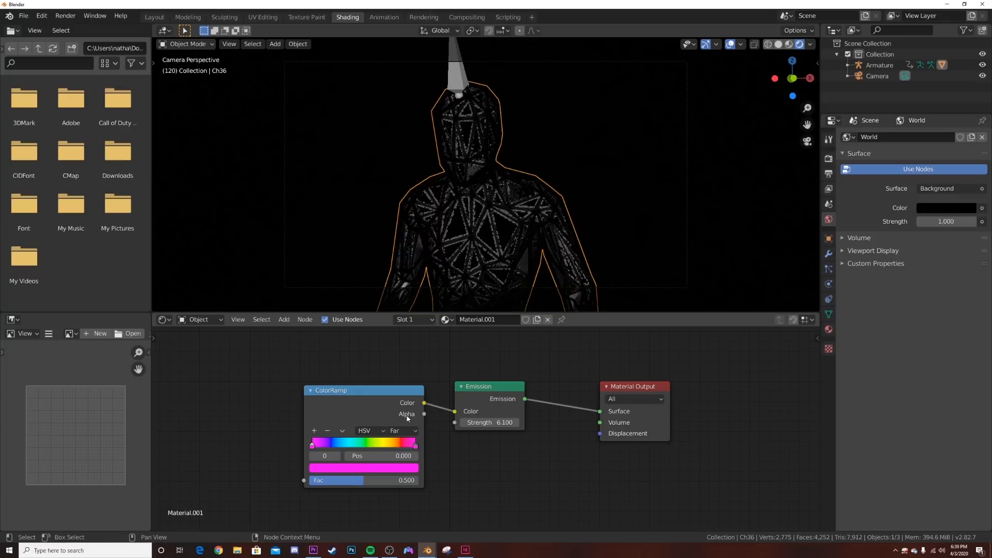
# - Add a MixRGB node before the ColorRamp node, leaving it unconnected
pyautogui.moveTo(387, 407); pyautogui.dragTo(547, 423, button='middle')
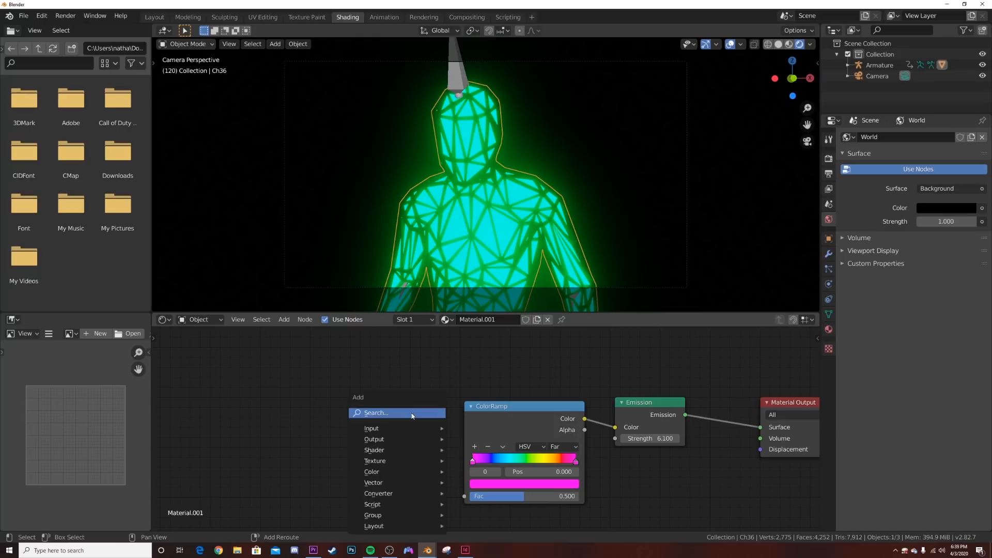
pyautogui.hotkey('shift', 'a')
pyautogui.write('MI')
pyautogui.press('Down')
pyautogui.press('Return')
pyautogui.click(506, 380)
pyautogui.scroll(-3, 449, 408)
pyautogui.scroll(-1, 480, 430)
pyautogui.scroll(7, 418, 433)
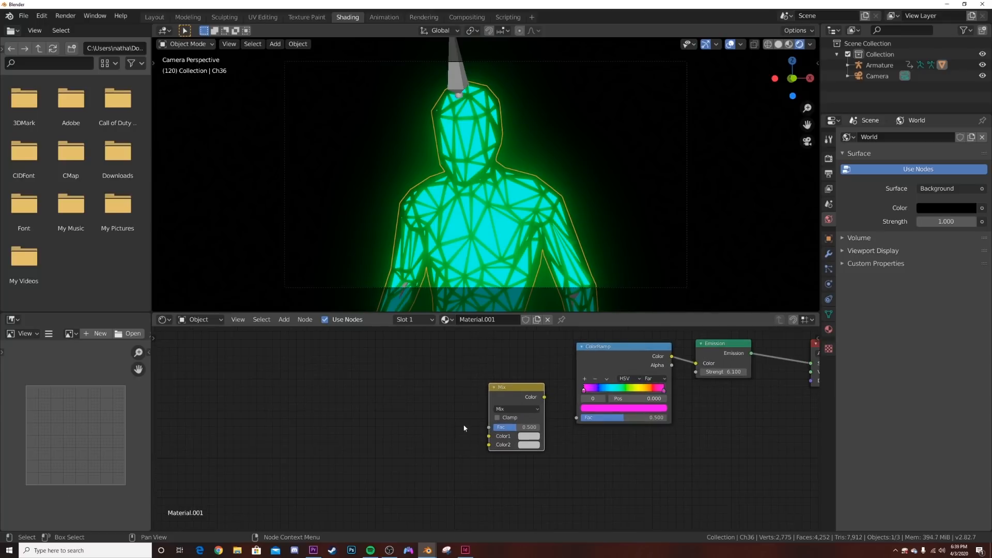
pyautogui.moveTo(527, 410); pyautogui.dragTo(418, 410, button='middle')
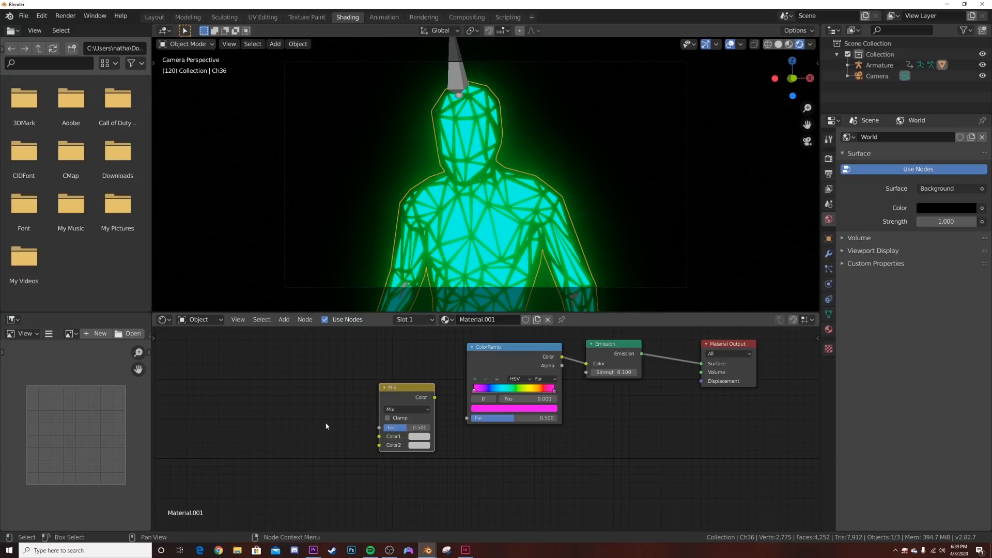
# - Connect the Mix node's Color output to the ColorRamp's Fac input
pyautogui.moveTo(435, 398); pyautogui.dragTo(467, 419)
pyautogui.moveTo(397, 403); pyautogui.dragTo(460, 414, button='middle')
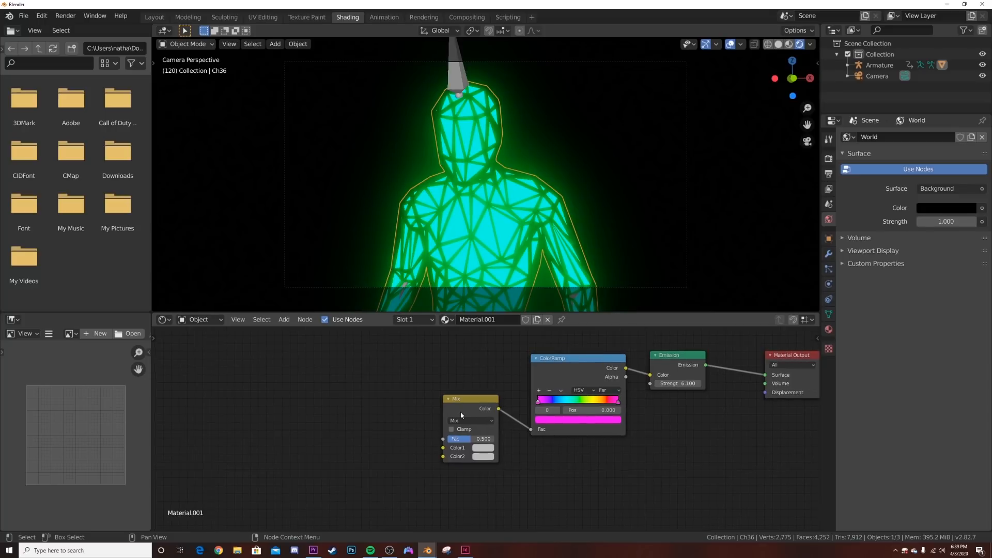
pyautogui.scroll(1, 458, 414)
pyautogui.scroll(1, 457, 415)
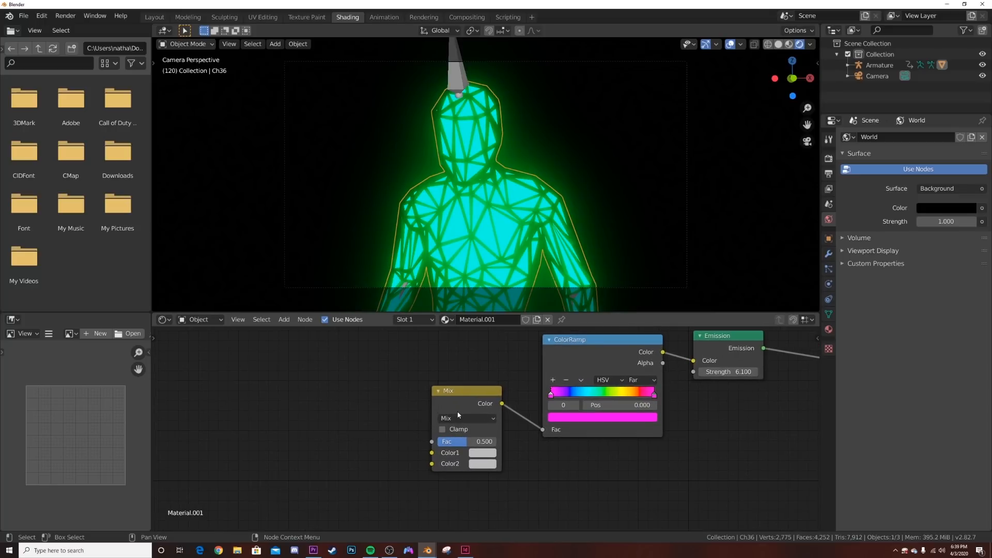
# - Add a Noise Texture node and connect its Fac output to the ColorRamp's Fac input
pyautogui.hotkey('shift', 'a')
pyautogui.click(350, 373)
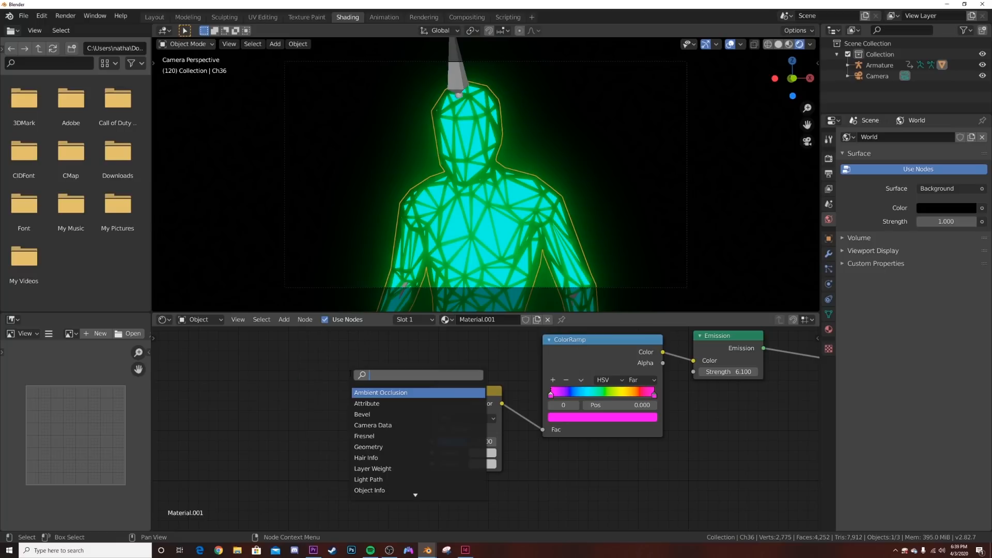
pyautogui.write('NOI')
pyautogui.click(364, 393)
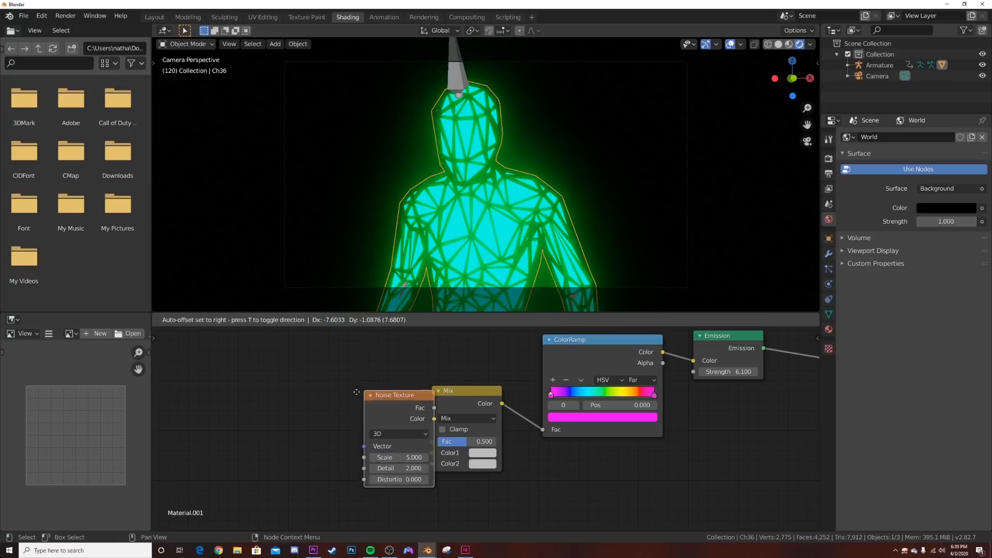
pyautogui.moveTo(360, 413); pyautogui.dragTo(542, 429)
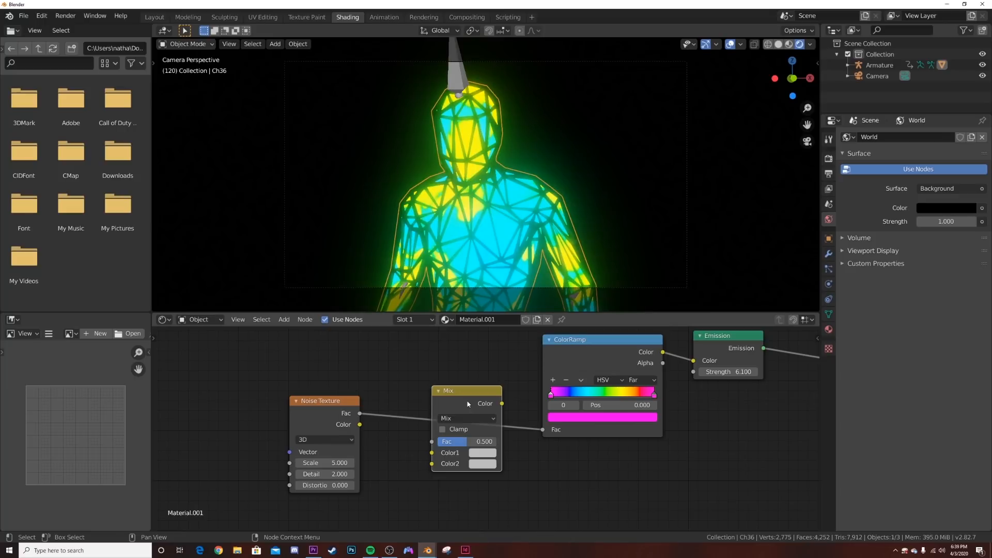
# - Move the Mix node out of the way and attach Mapping and Texture Coordinate nodes to the Noise Texture
pyautogui.moveTo(468, 403); pyautogui.dragTo(667, 448)
pyautogui.moveTo(324, 420); pyautogui.dragTo(438, 396, button='middle')
pyautogui.click(436, 381)
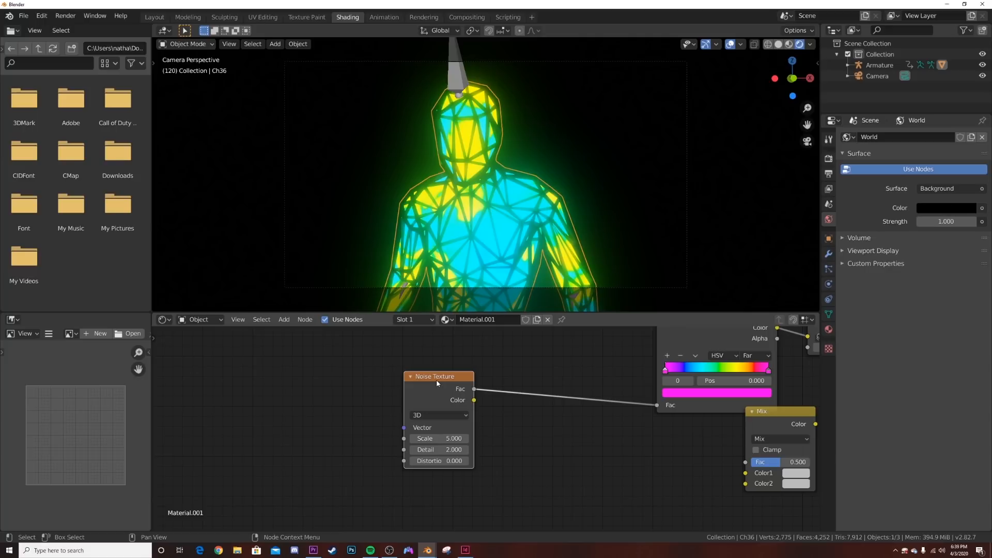
pyautogui.hotkey('ctrl', 't')
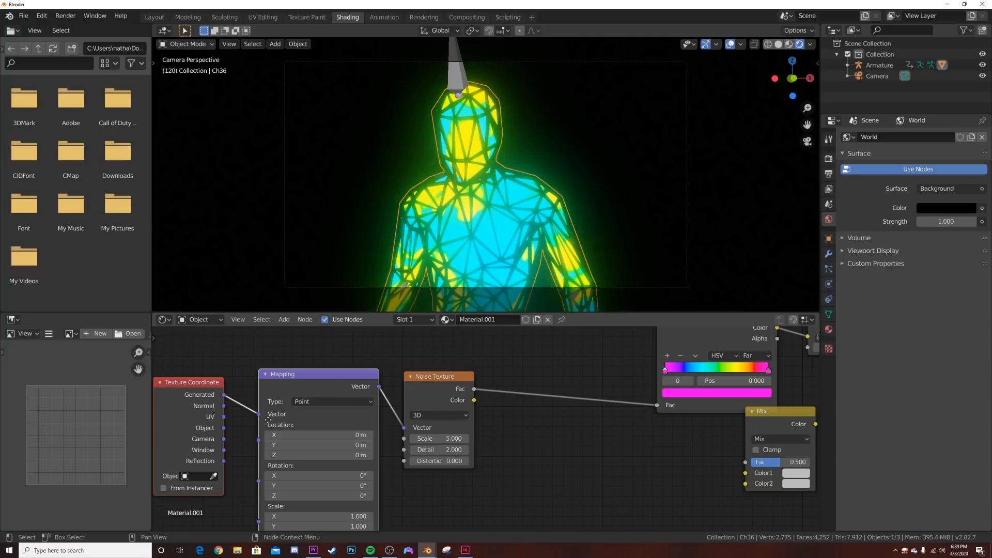
# - Replace the Texture Coordinate node with a Geometry node and connect its Normal output to the Mapping node's Vector input
pyautogui.moveTo(200, 396); pyautogui.dragTo(409, 392, button='middle')
pyautogui.press('x')
pyautogui.hotkey('shift', 'a')
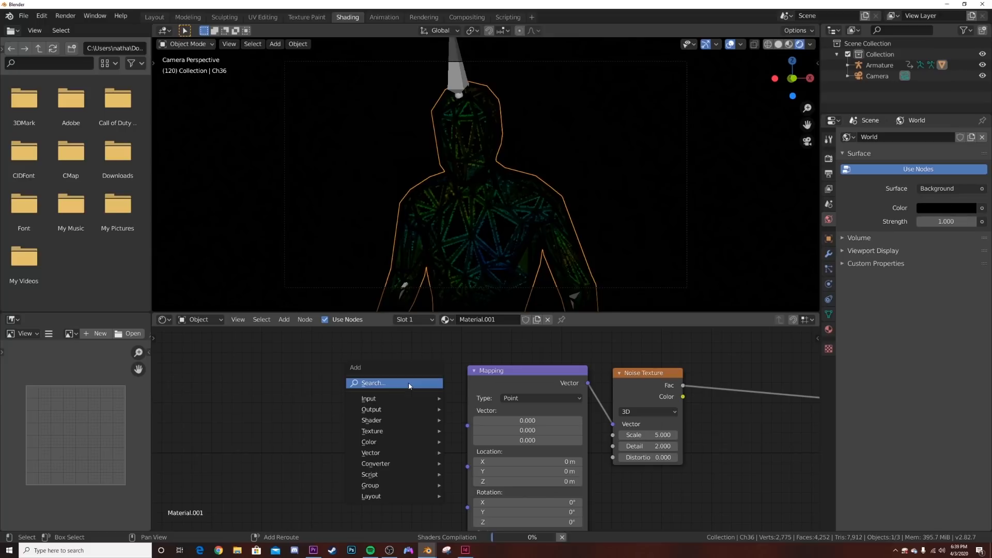
pyautogui.click(408, 383)
pyautogui.write('GEO')
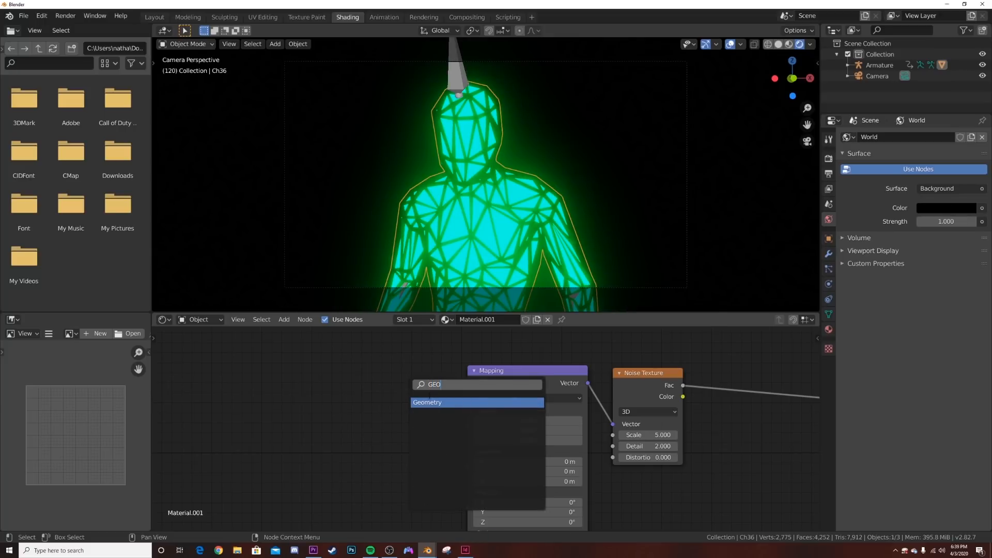
pyautogui.press('Return')
pyautogui.click(338, 383)
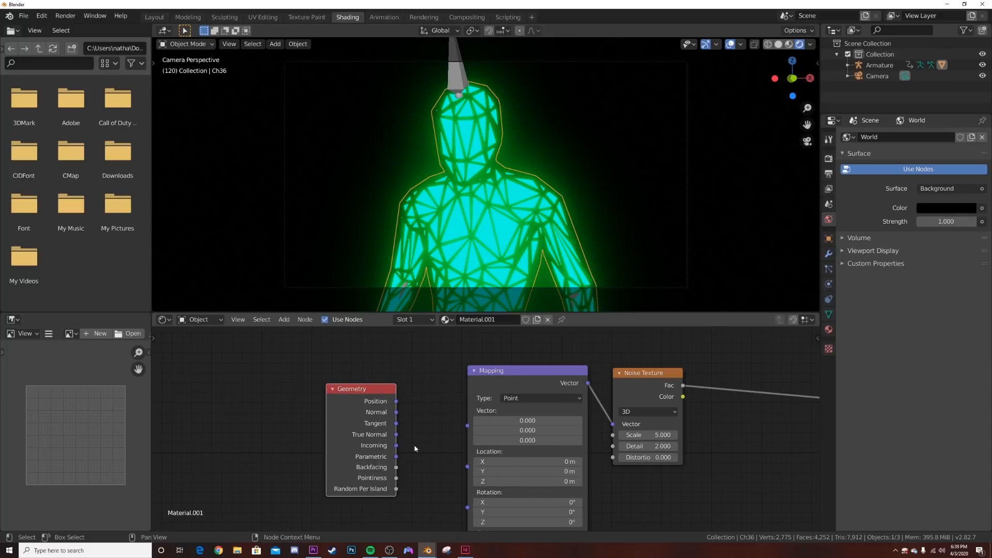
pyautogui.moveTo(399, 414); pyautogui.dragTo(470, 425)
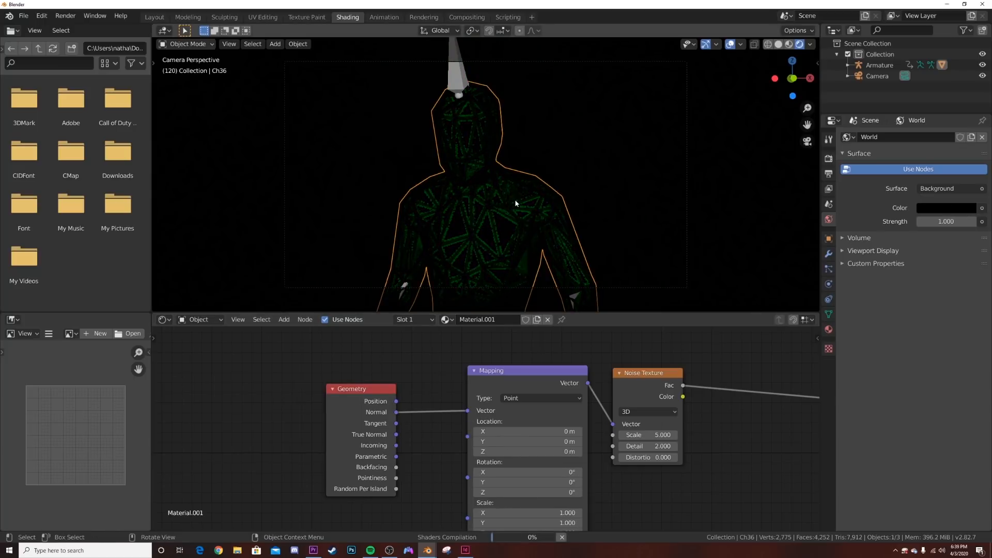
# - Play the animation and inspect how the noise colors the character's faces up close
pyautogui.press('space')
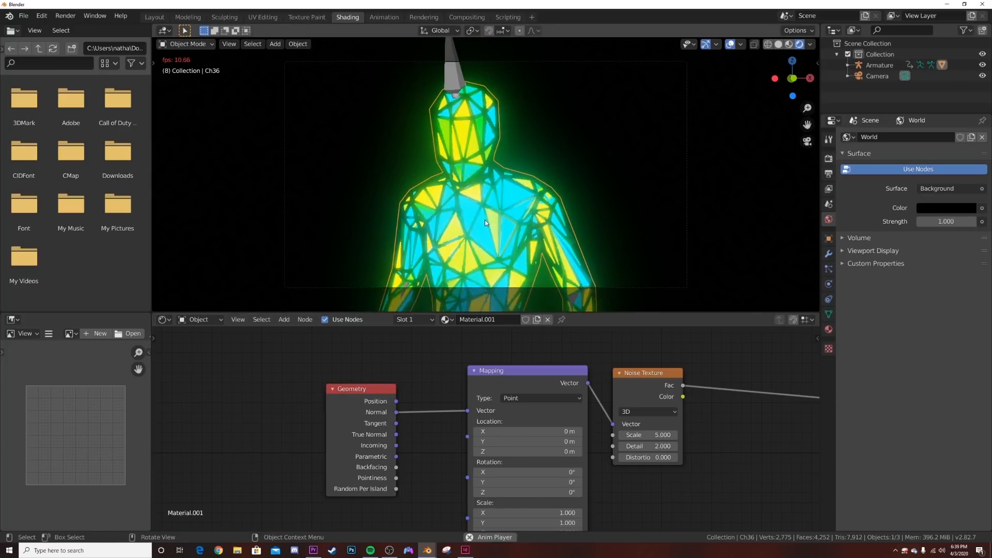
pyautogui.scroll(3, 484, 219)
pyautogui.scroll(-2, 470, 225)
pyautogui.scroll(1, 470, 223)
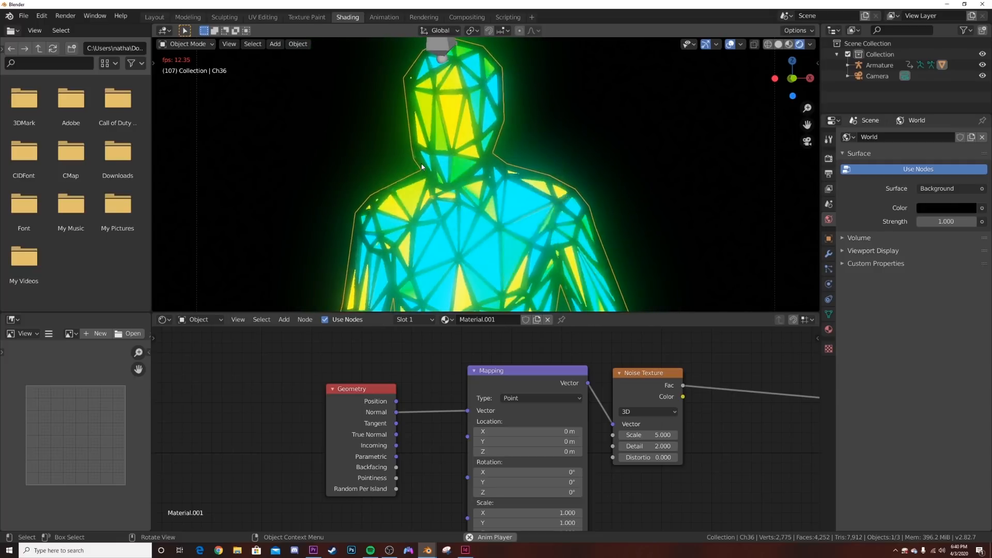
pyautogui.press('space')
# - Insert the Mix node between the Noise Texture and the ColorRamp, feeding the noise into Color1, and place it lower down
pyautogui.scroll(-2, 544, 404)
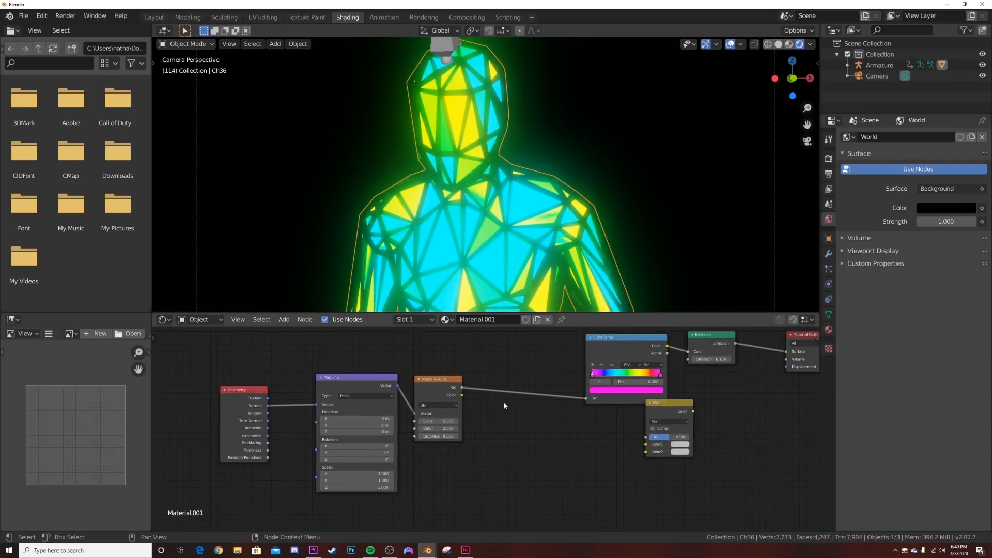
pyautogui.moveTo(671, 412); pyautogui.dragTo(530, 395)
pyautogui.moveTo(439, 447); pyautogui.dragTo(450, 401, button='middle')
pyautogui.scroll(-1, 454, 398)
pyautogui.moveTo(525, 347); pyautogui.dragTo(523, 441)
pyautogui.moveTo(466, 463); pyautogui.dragTo(472, 426, button='middle')
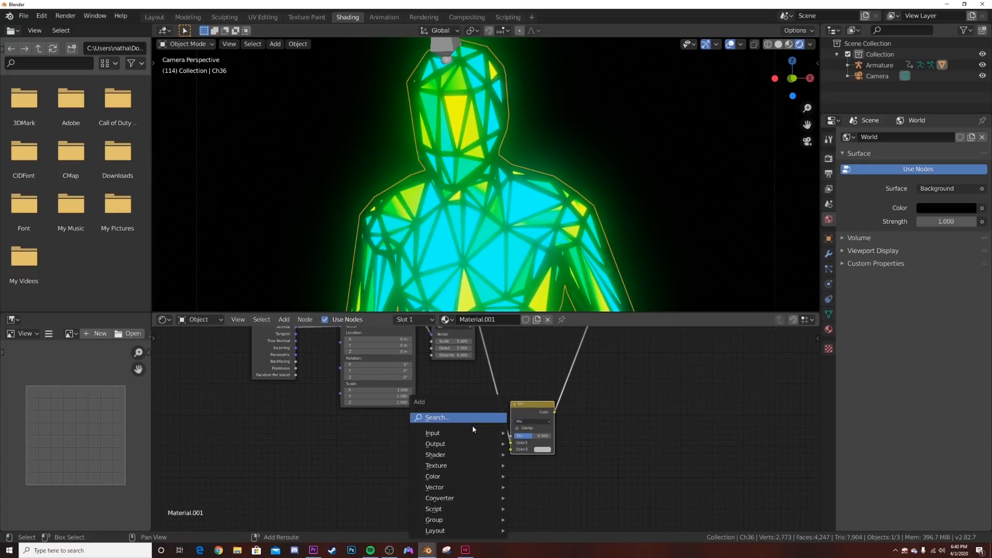
# - Add a Brick Texture node and connect its Color output to the Mix node's Color2 input
pyautogui.hotkey('shift', 'a')
pyautogui.click(473, 426)
pyautogui.write('BRI')
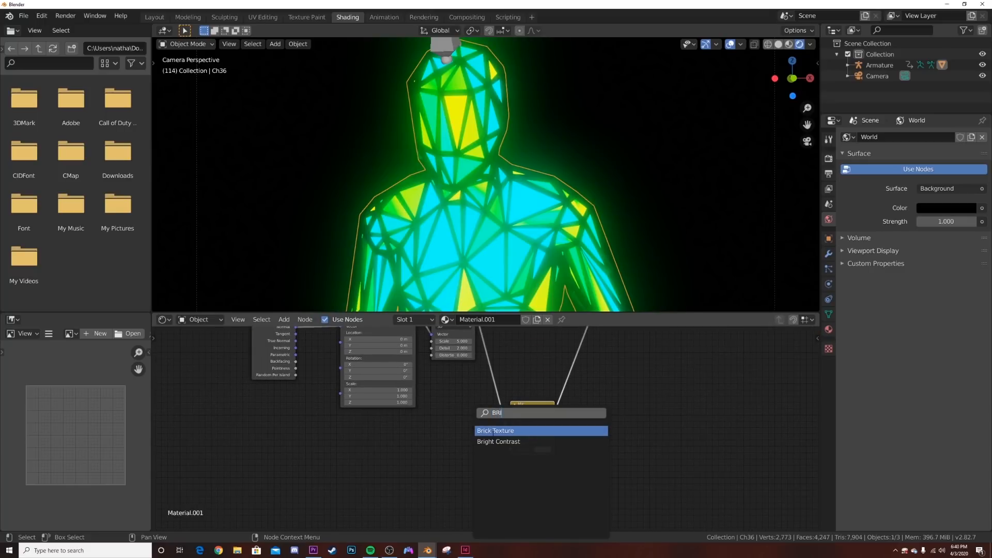
pyautogui.click(494, 431)
pyautogui.moveTo(454, 444); pyautogui.dragTo(511, 449)
pyautogui.moveTo(466, 451); pyautogui.dragTo(524, 433, button='middle')
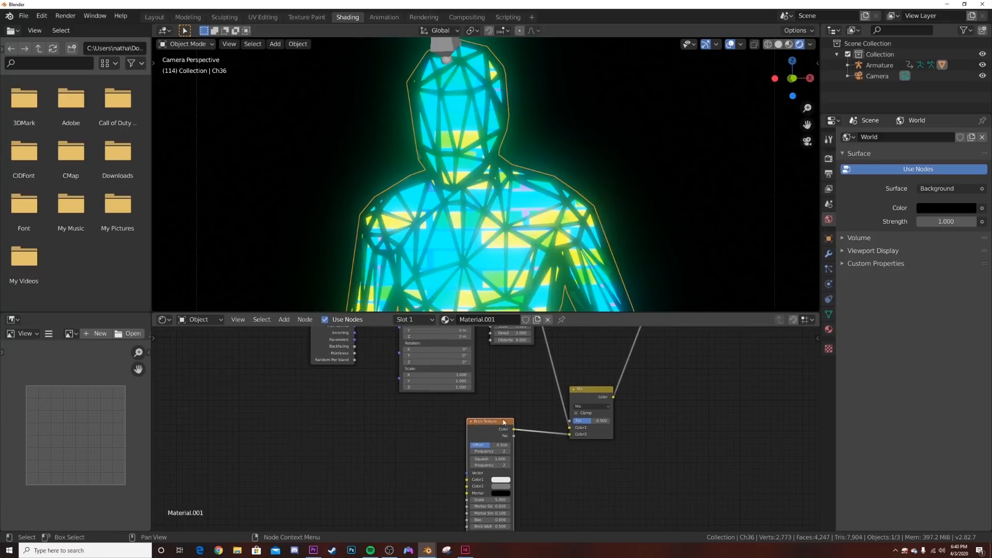
# - Attach Mapping and Texture Coordinate nodes to the Brick Texture and set its scale to 39.700
pyautogui.hotkey('ctrl', 't')
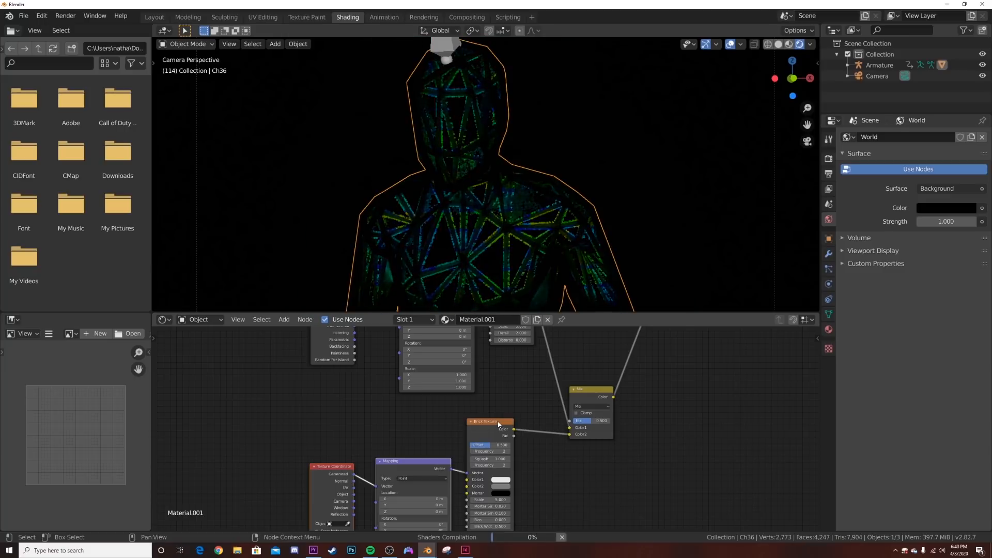
pyautogui.scroll(2, 443, 411)
pyautogui.moveTo(502, 479); pyautogui.dragTo(550, 478)
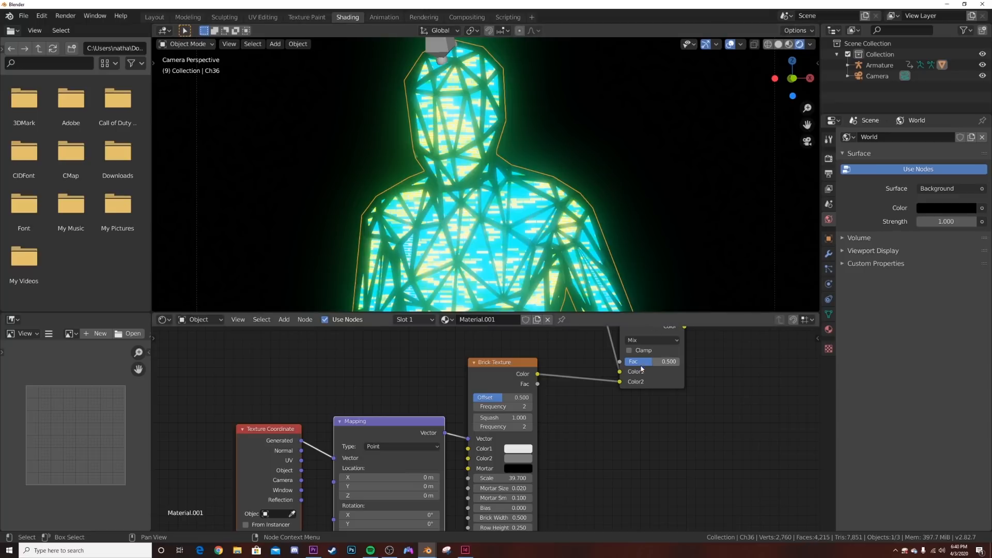
# - Compare noise and brick blending during playback, and set the Mix node's Fac to 0.131
pyautogui.moveTo(652, 362); pyautogui.dragTo(684, 362)
pyautogui.scroll(5, 498, 258)
pyautogui.moveTo(491, 356); pyautogui.dragTo(383, 416, button='middle')
pyautogui.moveTo(563, 421); pyautogui.dragTo(512, 421)
pyautogui.scroll(-5, 532, 229)
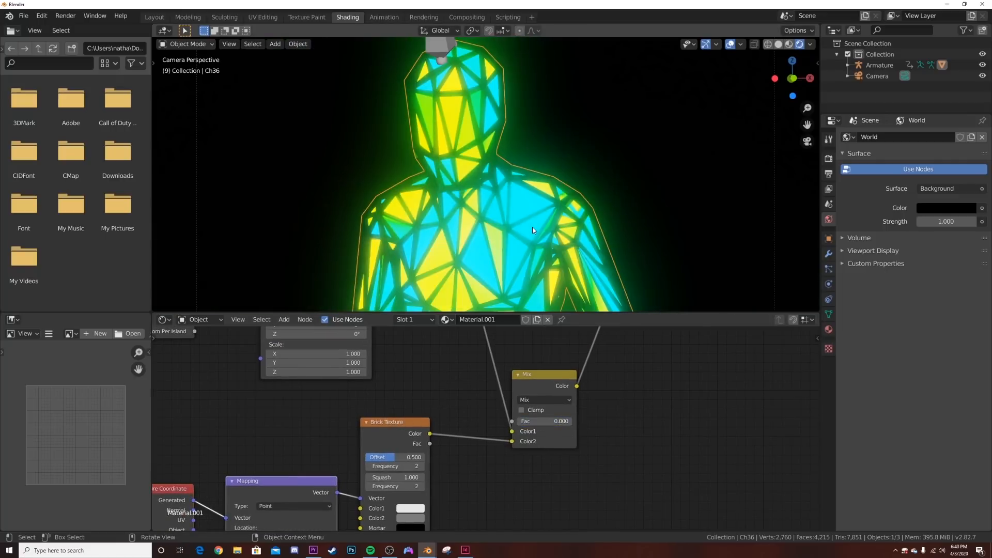
pyautogui.press('space')
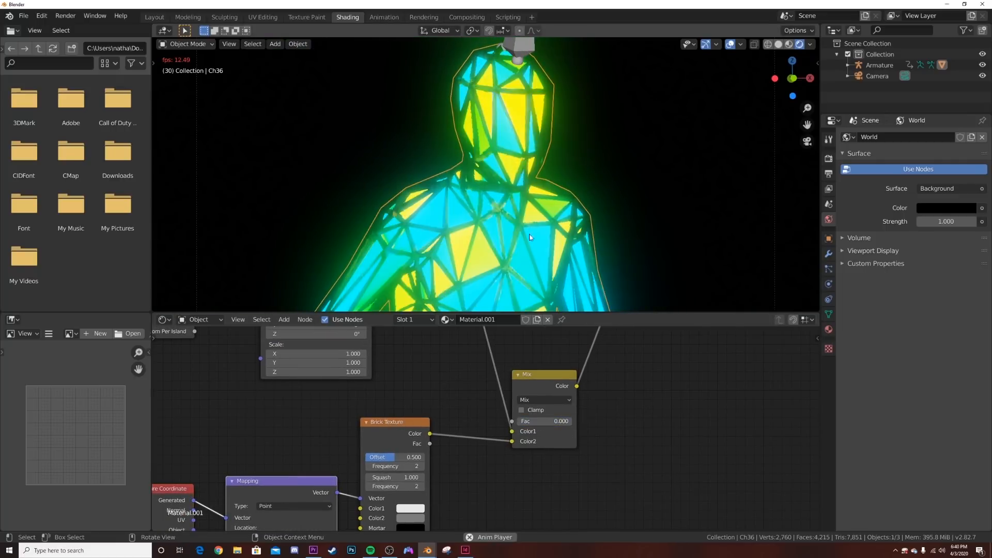
pyautogui.press('space')
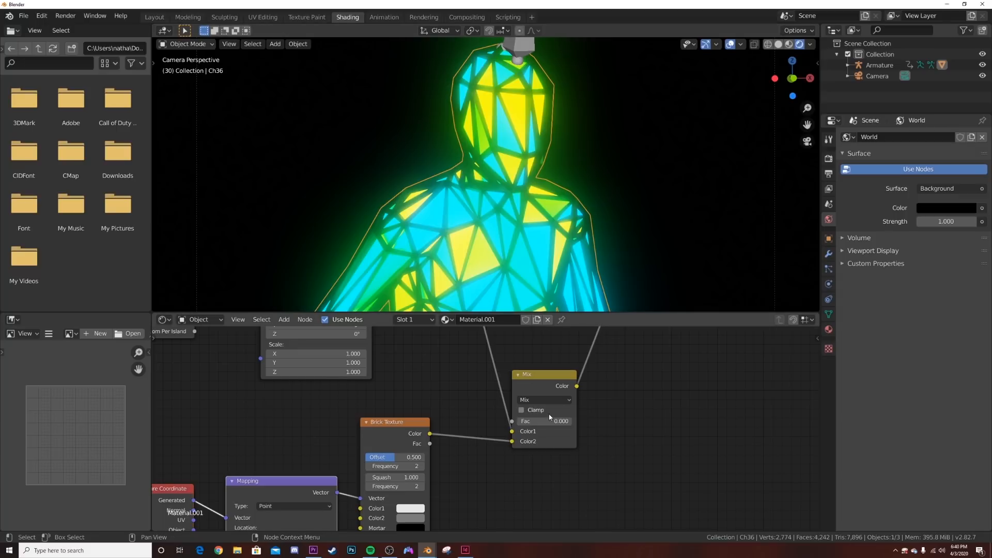
pyautogui.press('space')
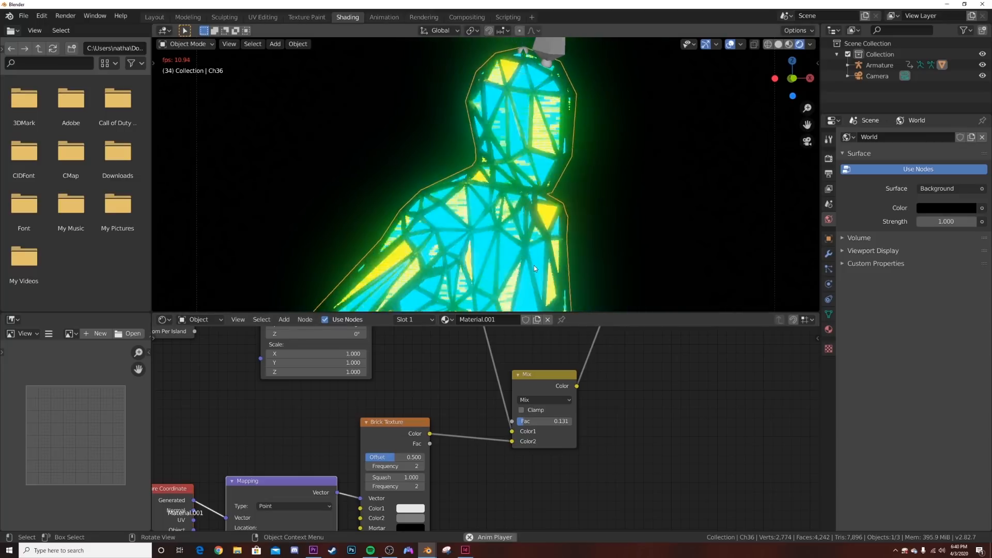
pyautogui.press('space')
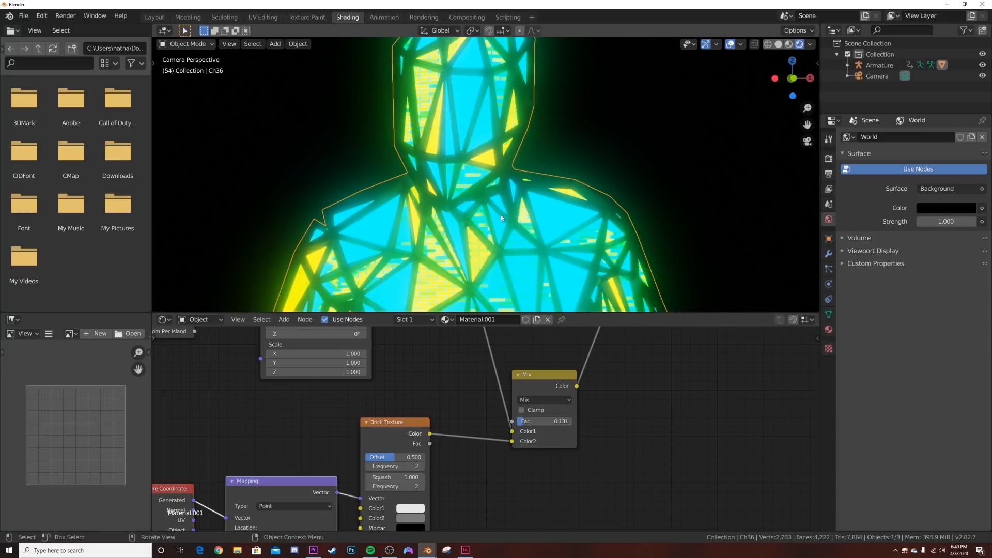
# - Set the Emission node's strength to 3.200
pyautogui.scroll(-3, 488, 423)
pyautogui.scroll(-1, 489, 426)
pyautogui.moveTo(562, 391); pyautogui.dragTo(454, 445, button='middle')
pyautogui.scroll(2, 456, 442)
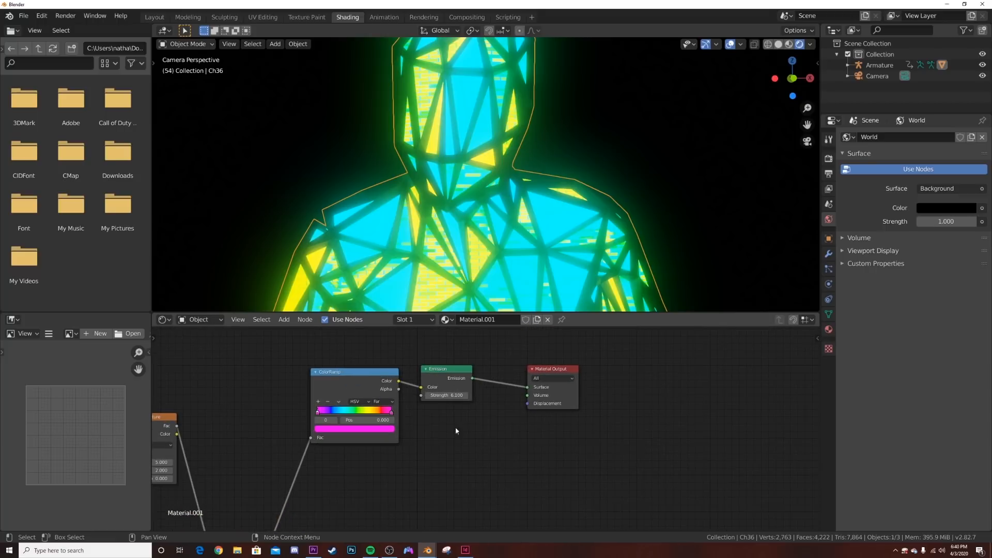
pyautogui.moveTo(448, 395); pyautogui.dragTo(432, 395)
# - Add a Hue/Saturation node on the link between the ColorRamp and Emission nodes
pyautogui.moveTo(434, 403); pyautogui.dragTo(454, 421, button='middle')
pyautogui.hotkey('shift', 'a')
pyautogui.click(435, 368)
pyautogui.write('HU')
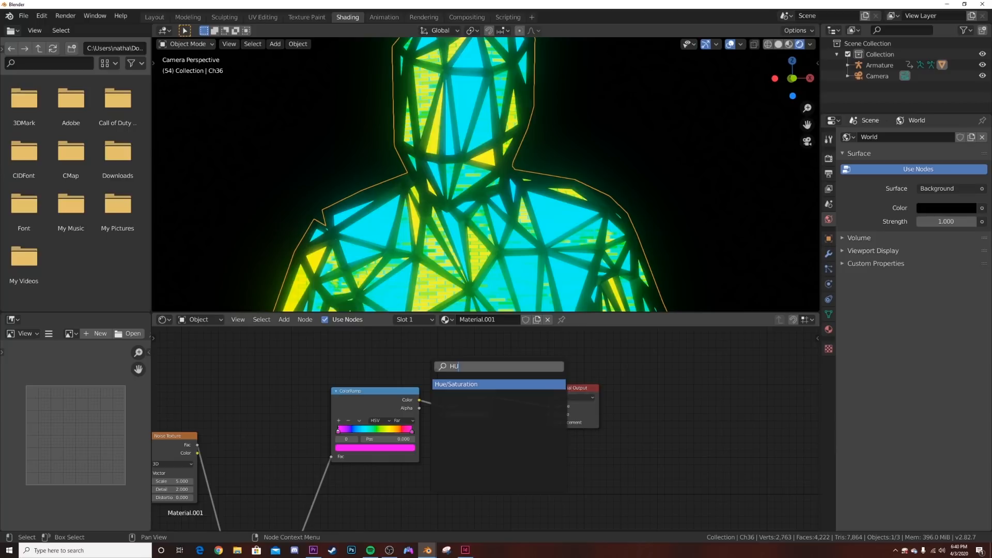
pyautogui.press('Return')
pyautogui.click(475, 408)
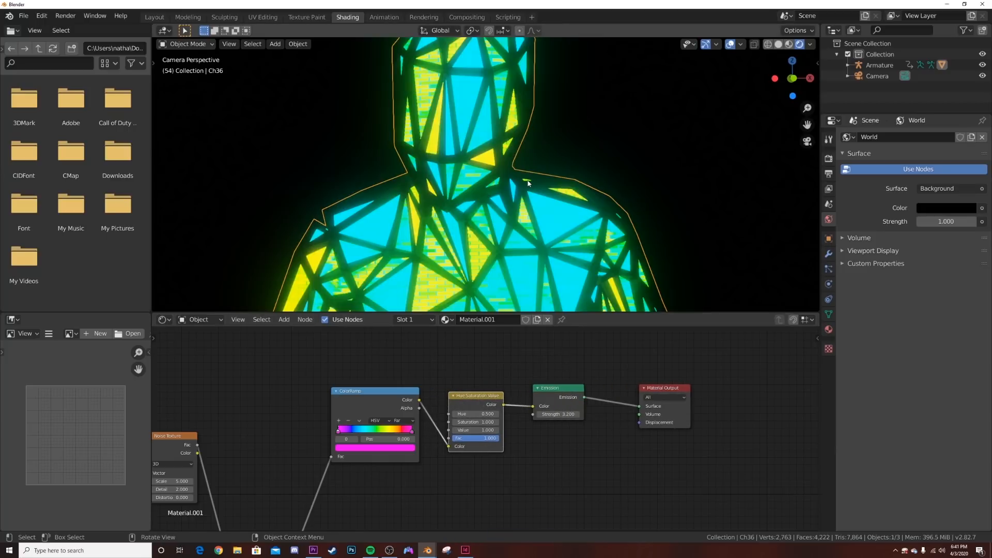
# - Try a Hue of 1.000 on the Hue/Saturation node and preview the animation
pyautogui.moveTo(477, 416); pyautogui.dragTo(516, 416)
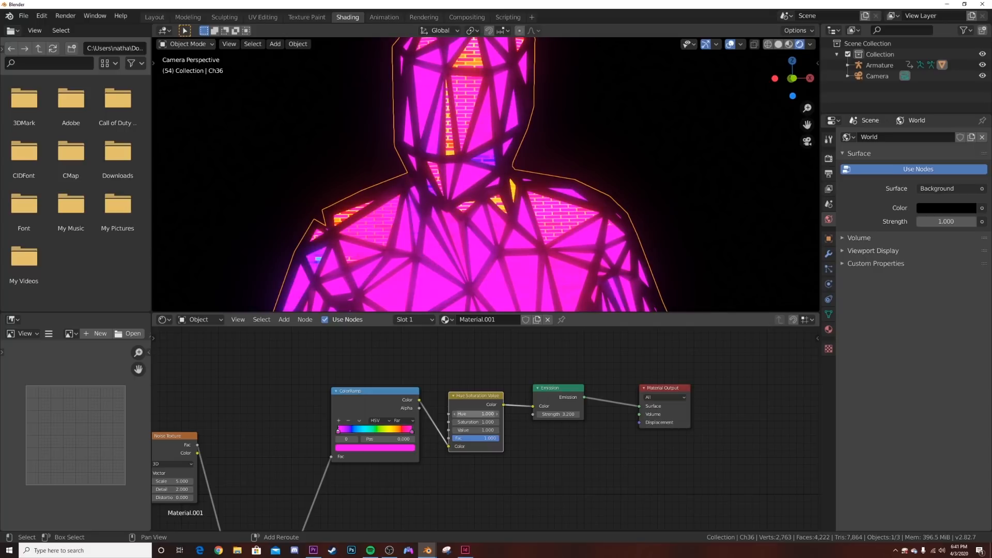
pyautogui.press('space')
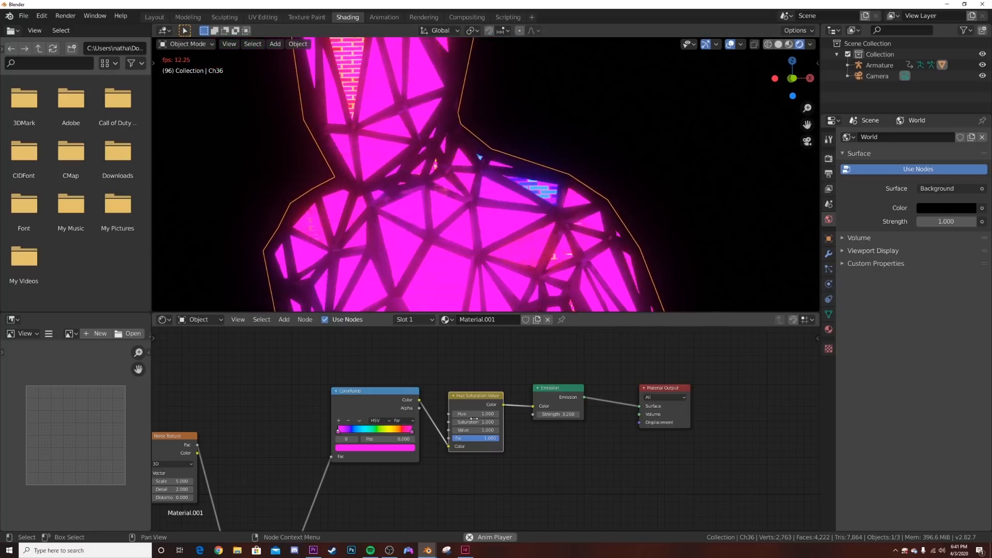
pyautogui.press('space')
# - Set the Hue/Saturation node's Hue to 0.799 and play the animation to check the colors
pyautogui.keyDown('shift'); pyautogui.moveTo(475, 414); pyautogui.dragTo(454, 414); pyautogui.keyUp('shift')
pyautogui.scroll(-5, 429, 236)
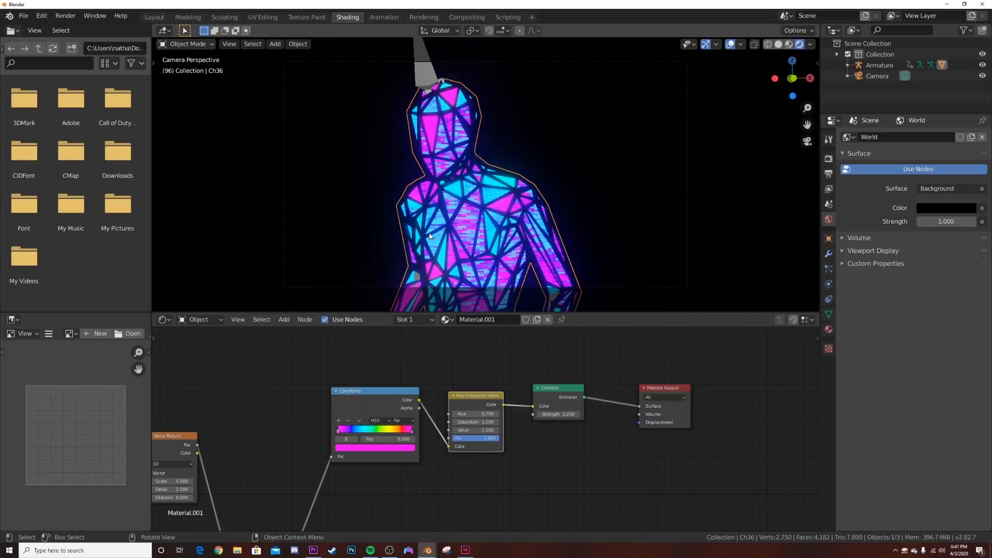
pyautogui.press('space')
pyautogui.scroll(2, 429, 236)
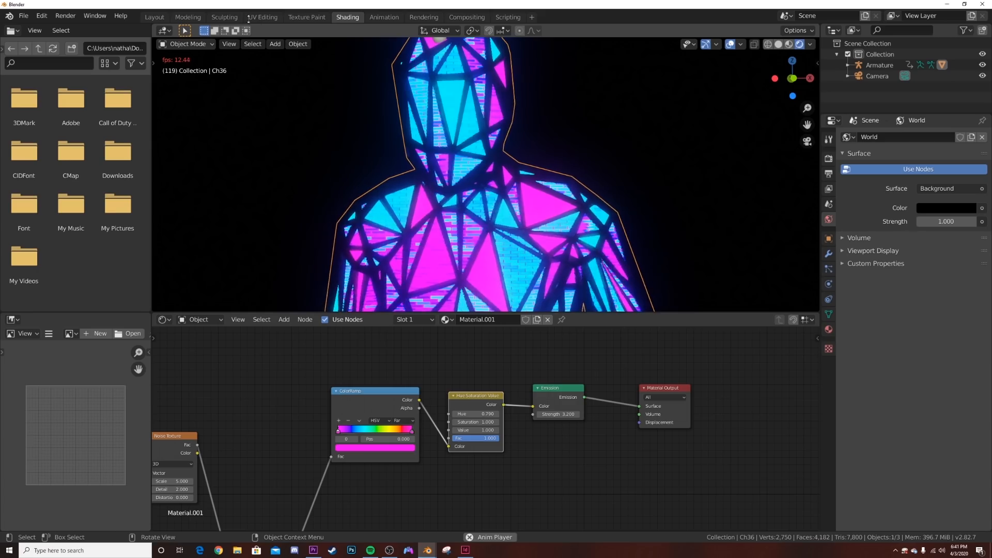
# - Switch to the Layout workspace, enable Scene World in the viewport shading, stop the playback and deselect the character
pyautogui.click(154, 17)
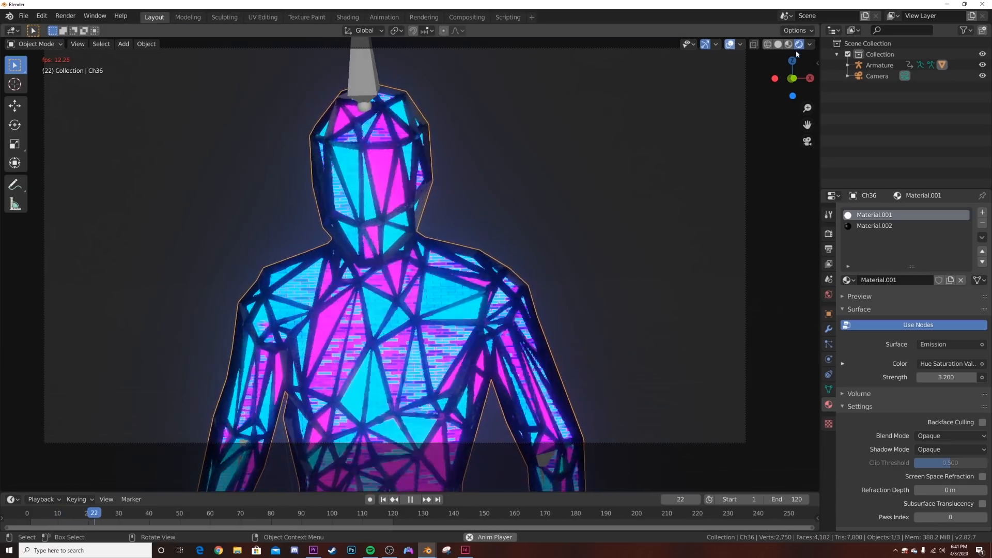
pyautogui.click(809, 44)
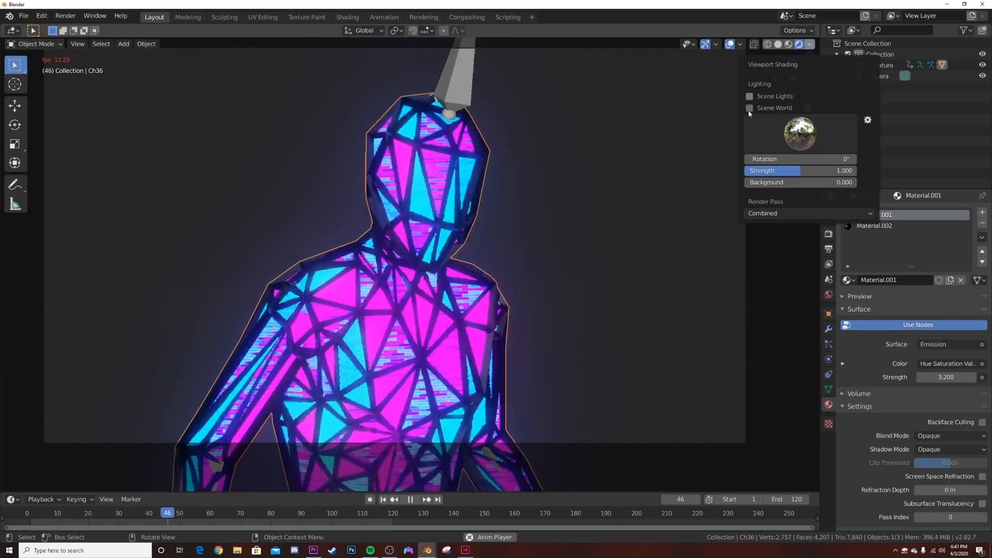
pyautogui.click(749, 107)
pyautogui.press('space')
pyautogui.click(534, 249)
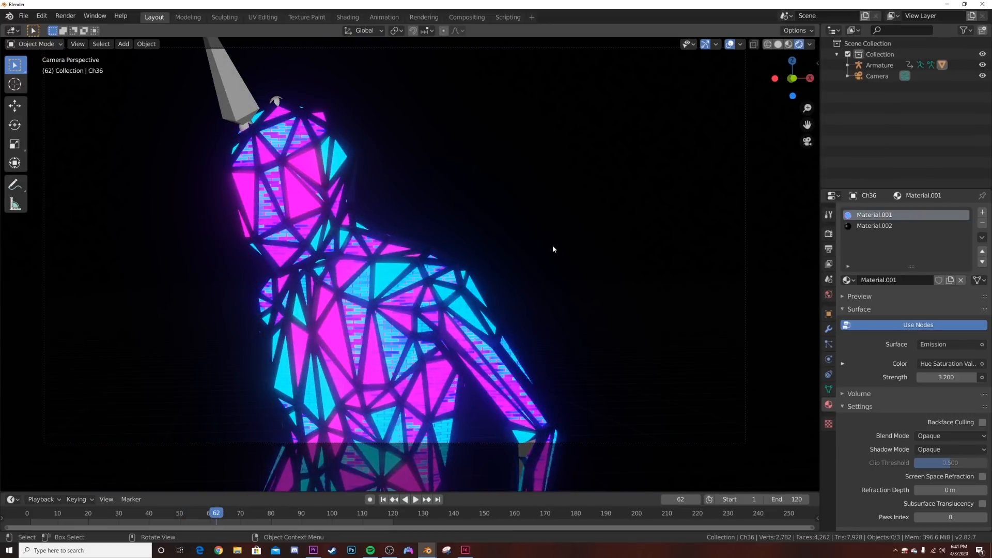
# - Bring the window of the other project, Animation 17.blend, into view for reference
pyautogui.moveTo(0, 531); pyautogui.dragTo(618, 135)
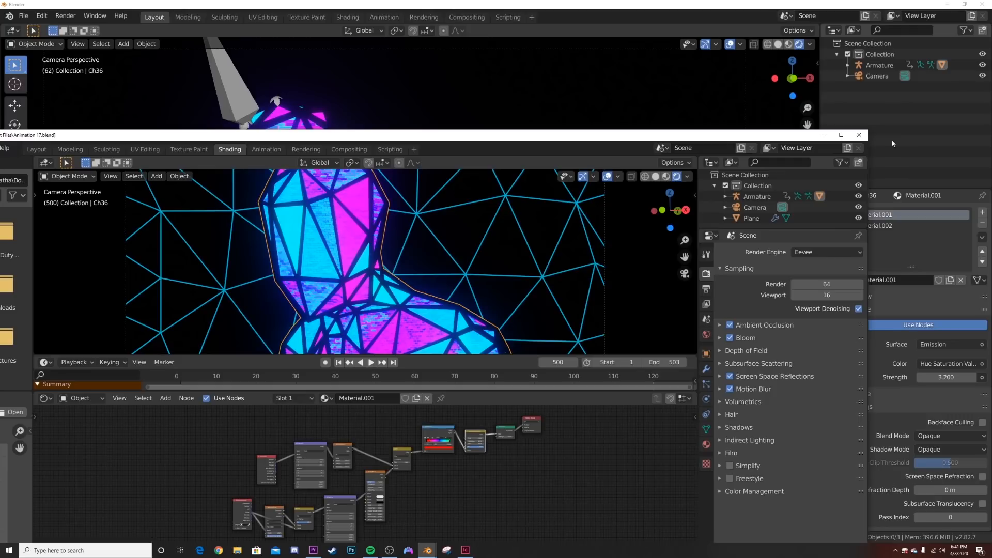
# - Inspect the Animation 17.blend reference full screen in the Layout workspace with nothing selected, and return to the current project
pyautogui.click(843, 137)
pyautogui.click(155, 17)
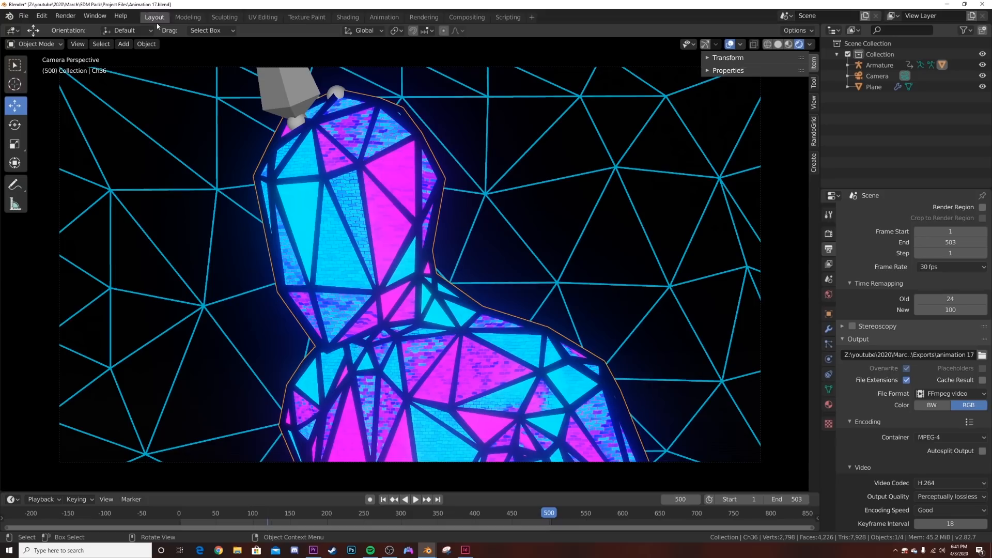
pyautogui.scroll(-1, 461, 282)
pyautogui.click(631, 231)
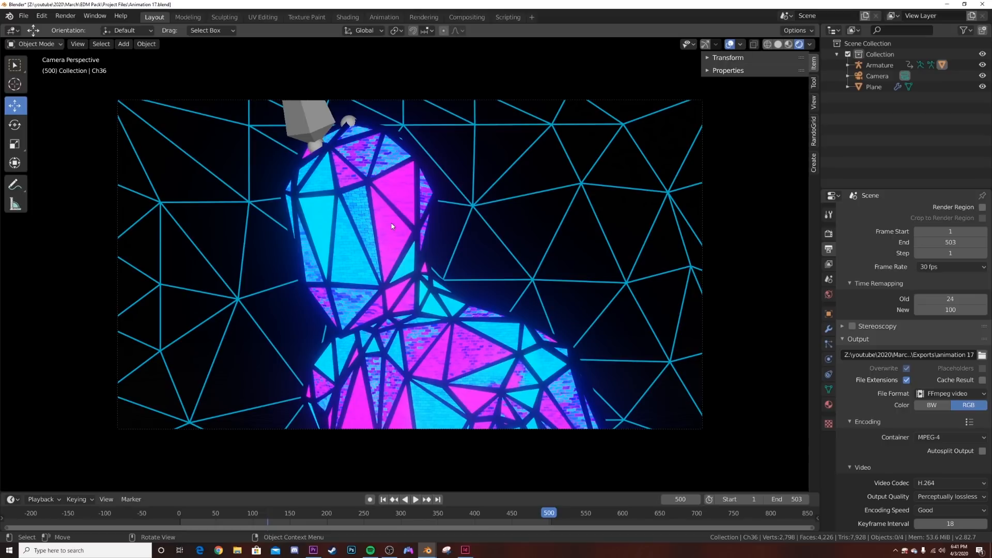
pyautogui.click(945, 5)
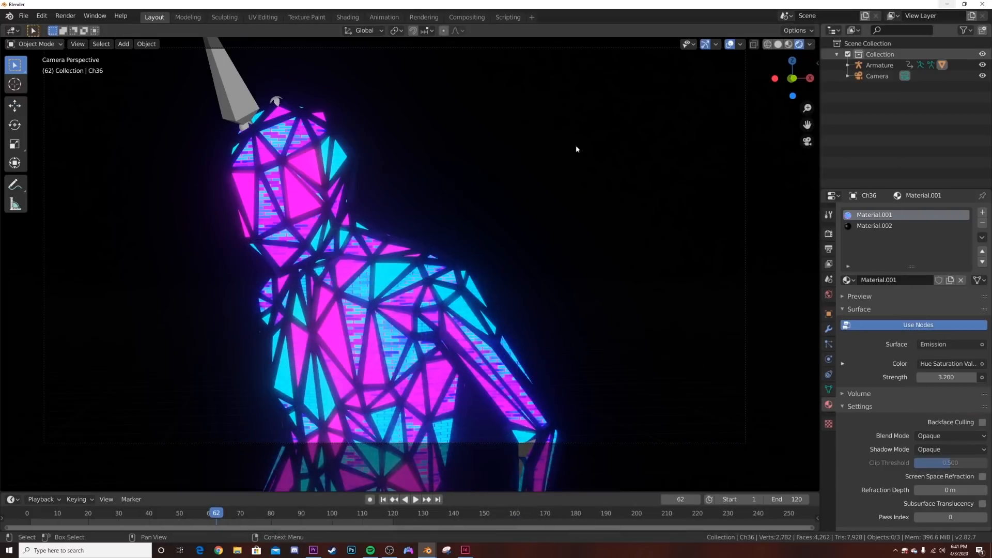
# - Play the animation with the viewport gizmos and overlays hidden, and stop the playback
pyautogui.click(415, 499)
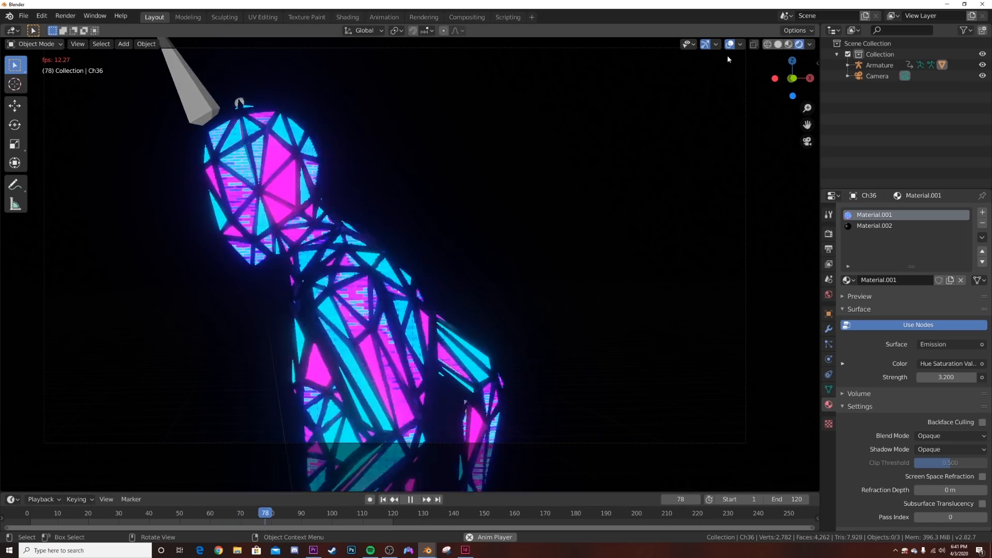
pyautogui.click(708, 47)
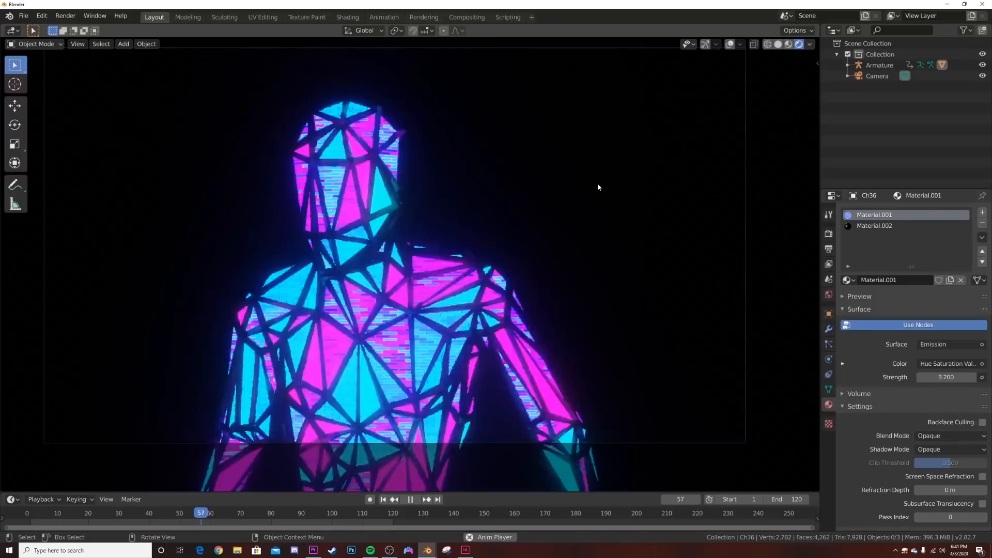
pyautogui.press('space')
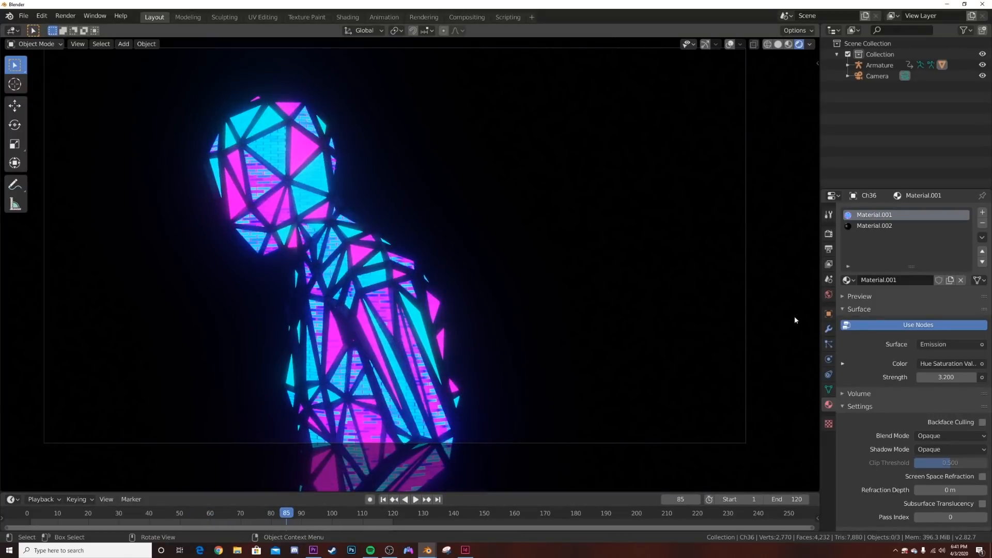
# - Set the render output to FFmpeg video in an MPEG-4 container with Perceptually lossless output quality
pyautogui.click(828, 248)
pyautogui.click(982, 402)
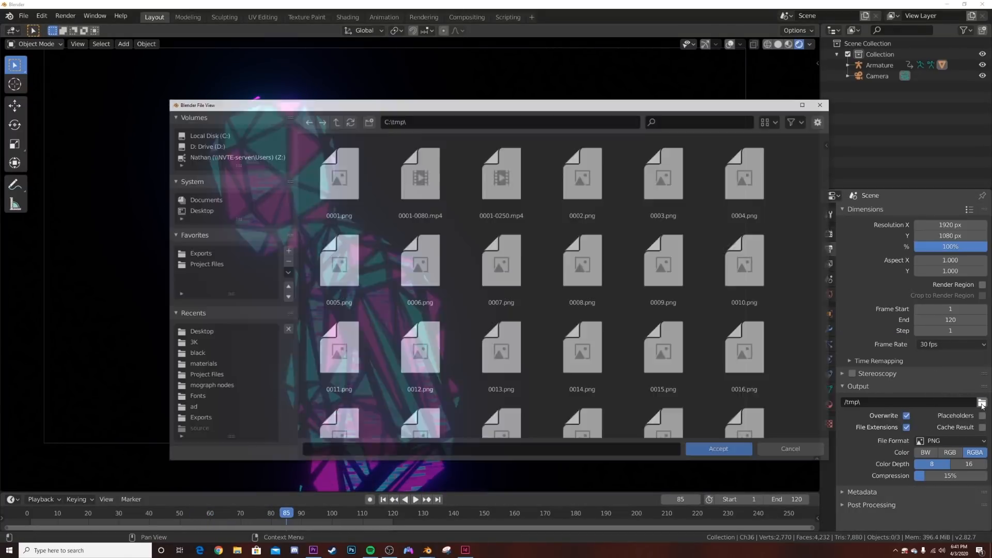
pyautogui.click(790, 450)
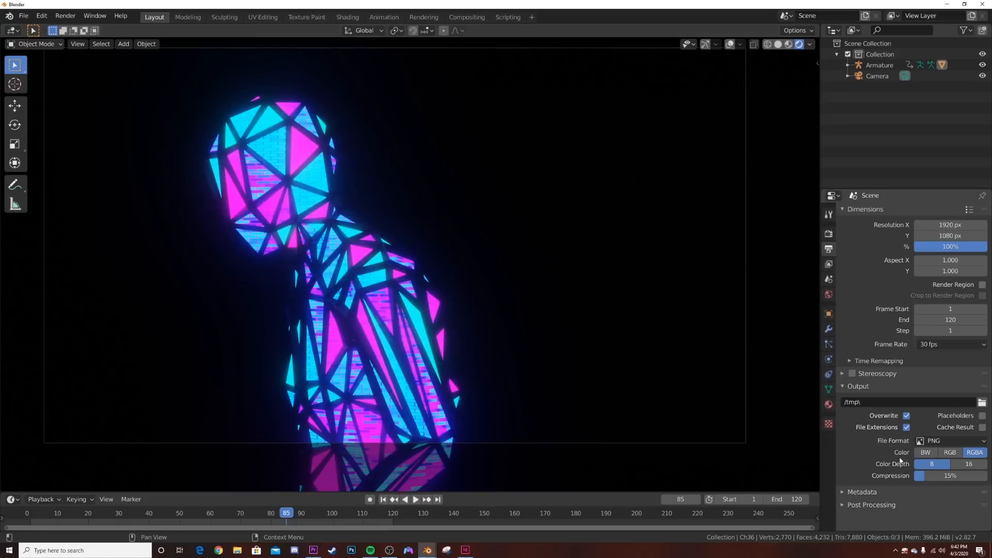
pyautogui.click(946, 442)
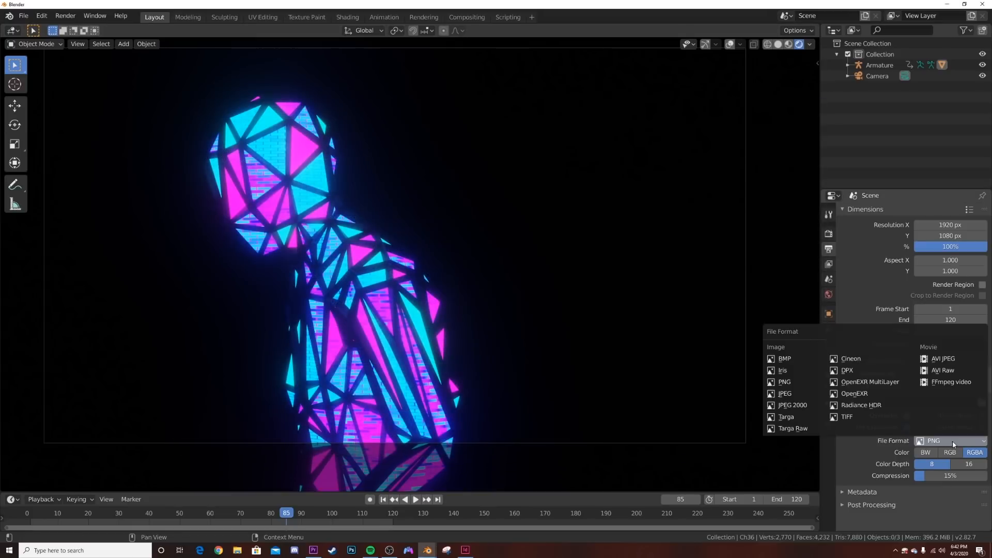
pyautogui.click(946, 381)
pyautogui.click(949, 484)
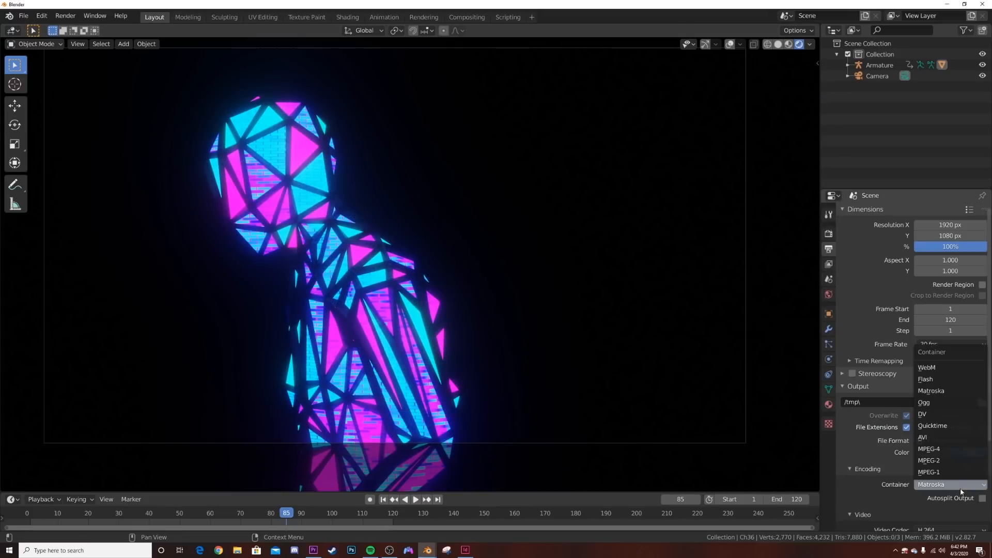
pyautogui.click(953, 451)
pyautogui.scroll(-4, 952, 452)
pyautogui.click(946, 450)
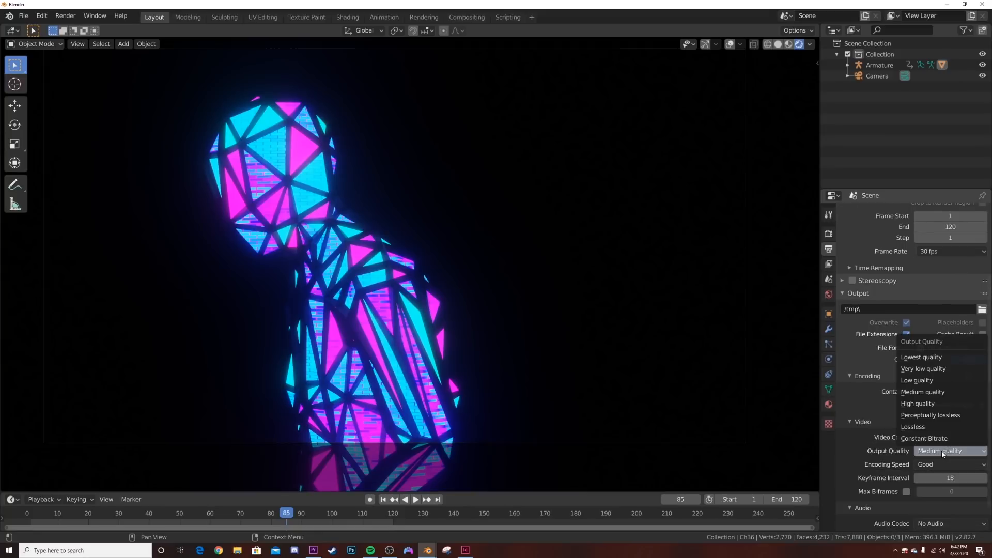
pyautogui.click(939, 421)
# - Open the scene's render commands
pyautogui.click(65, 16)
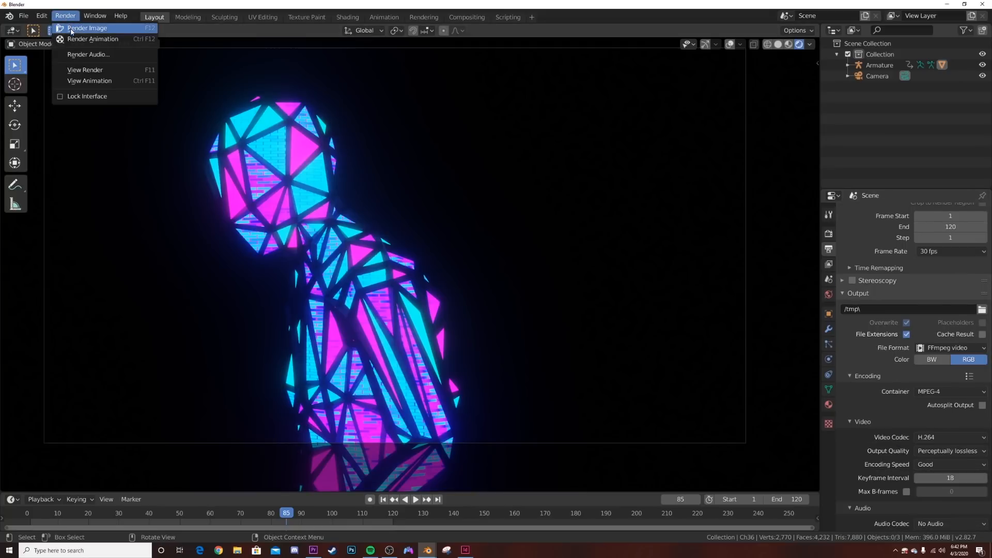